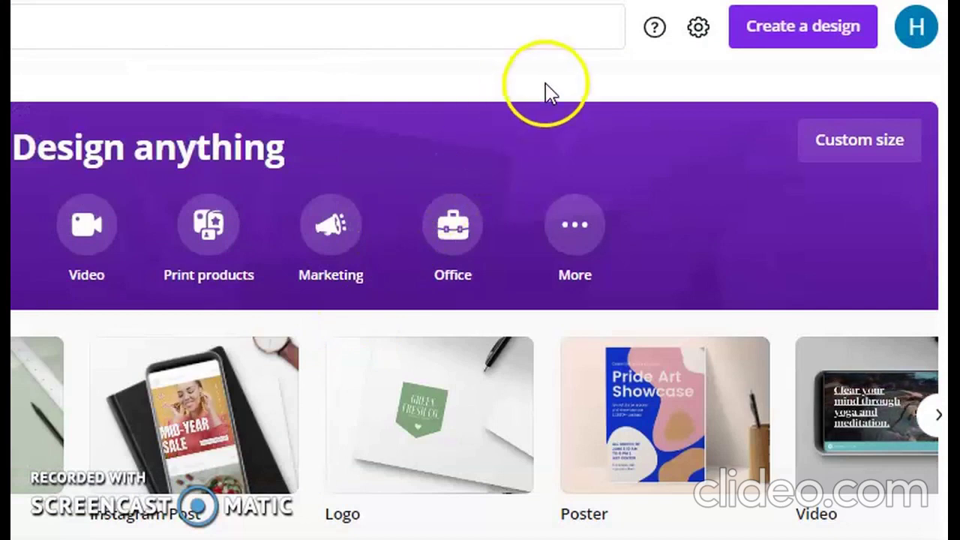
# - Create a new blank US Letter Document design
pyautogui.click(810, 46)
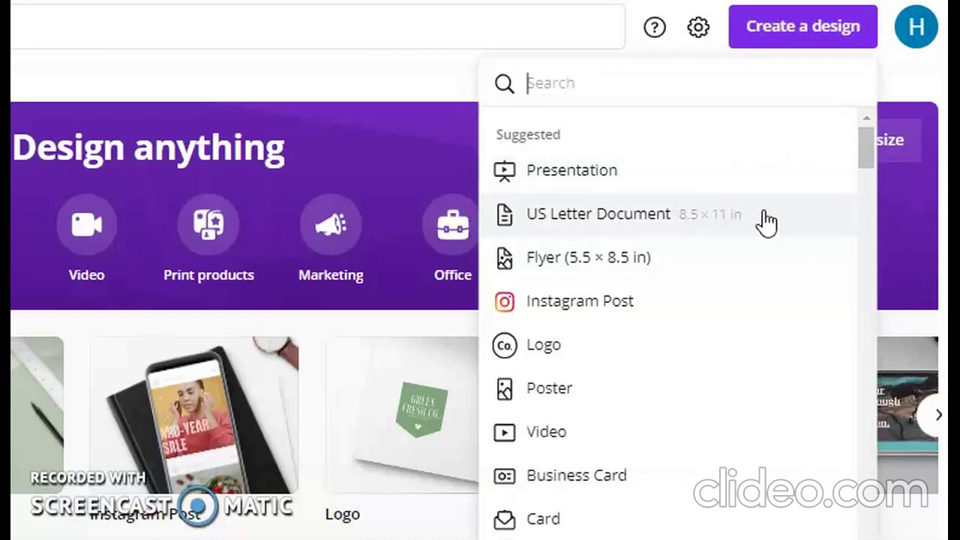
pyautogui.click(618, 10)
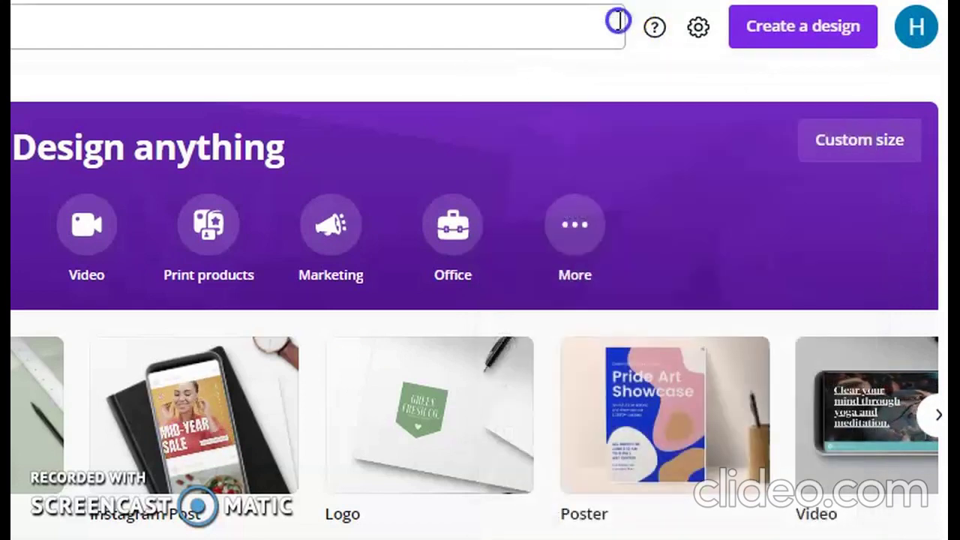
pyautogui.click(747, 44)
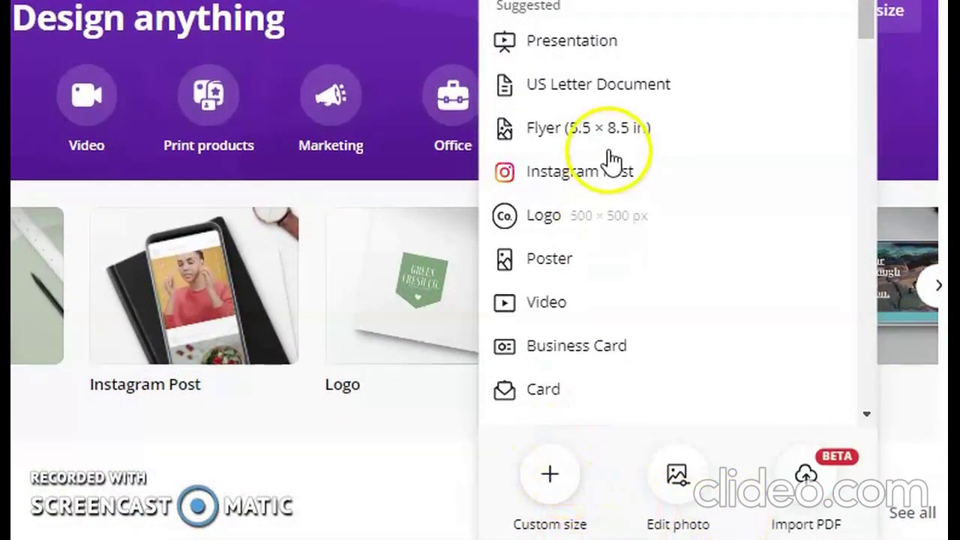
pyautogui.click(649, 97)
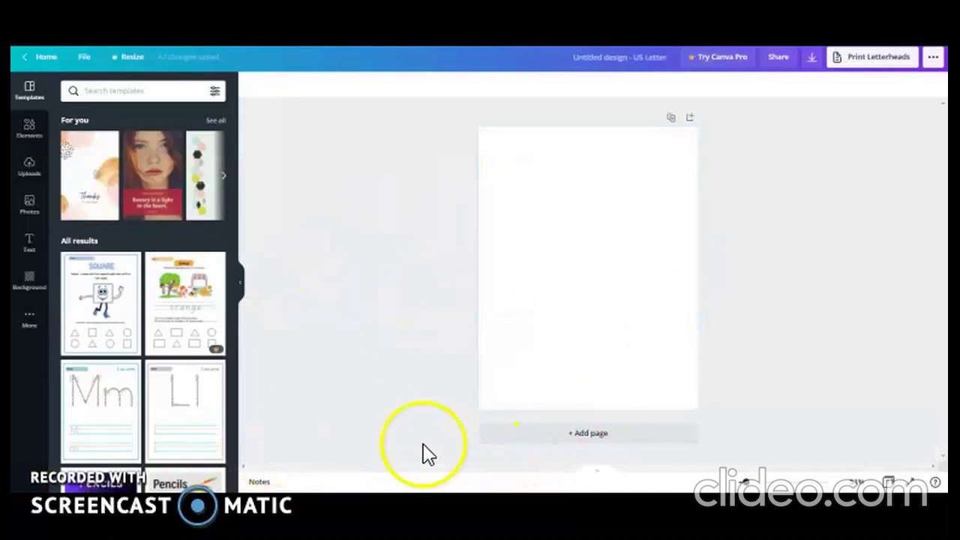
# - Add a square shape from the lines and shapes elements to the blank page
pyautogui.moveTo(98, 145)
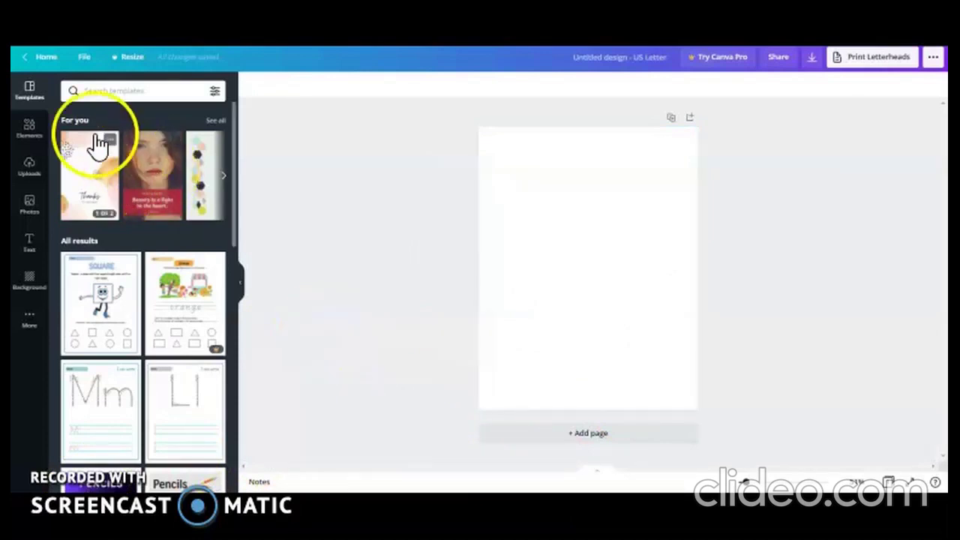
pyautogui.click(33, 138)
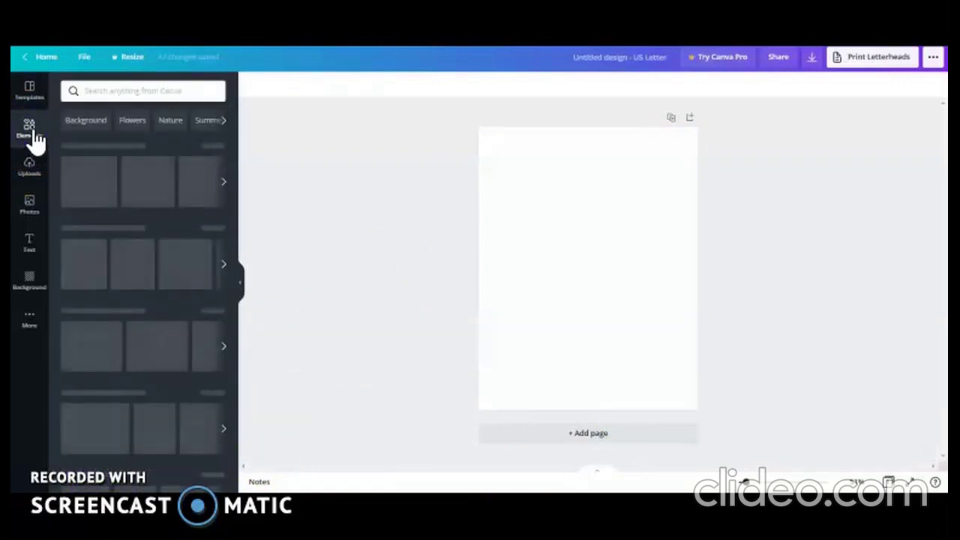
pyautogui.click(126, 202)
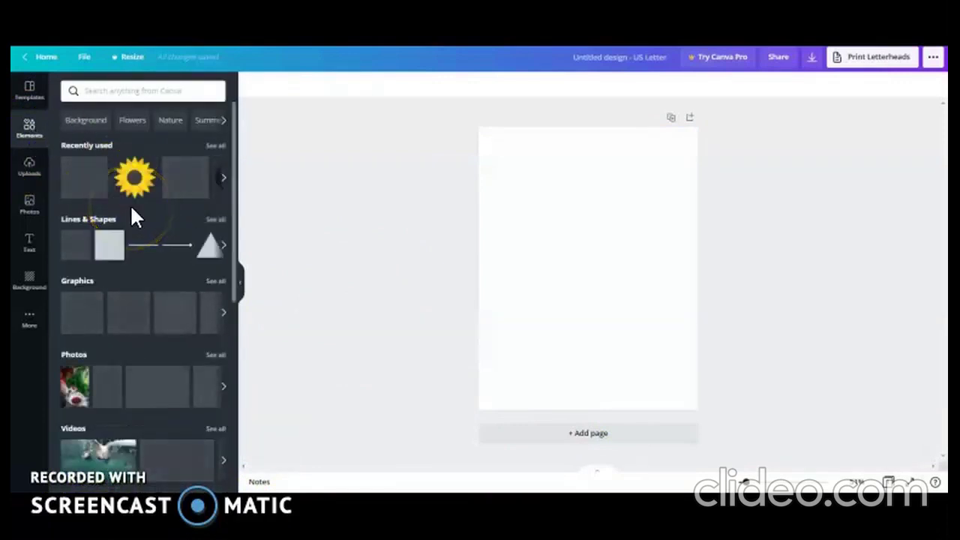
pyautogui.click(113, 255)
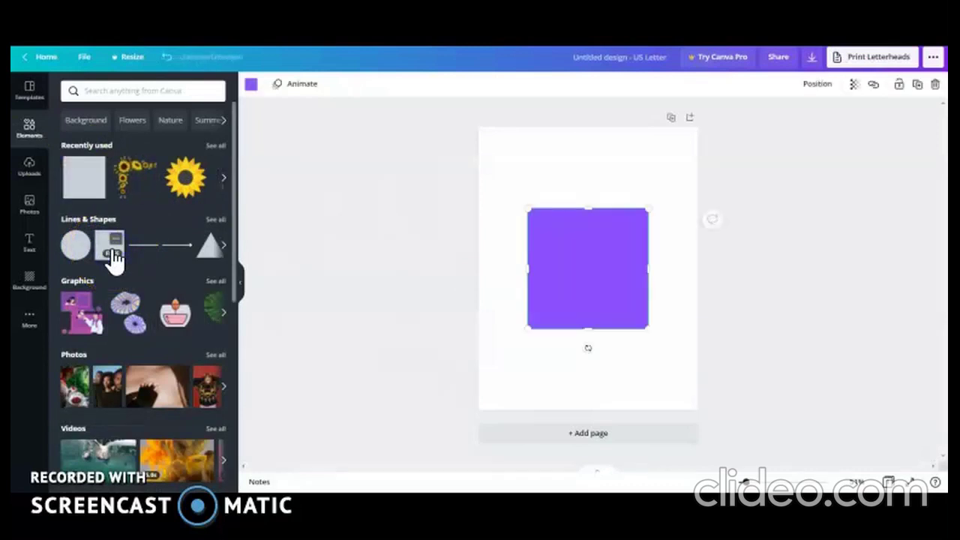
# - Resize the purple square into a small horizontal rectangle and place it in the upper left part of the page
pyautogui.moveTo(647, 326); pyautogui.dragTo(617, 250)
pyautogui.moveTo(561, 266)
pyautogui.mouseDown()
pyautogui.moveTo(608, 235)
pyautogui.moveTo(568, 259)
pyautogui.mouseUp()
pyautogui.click(633, 242)
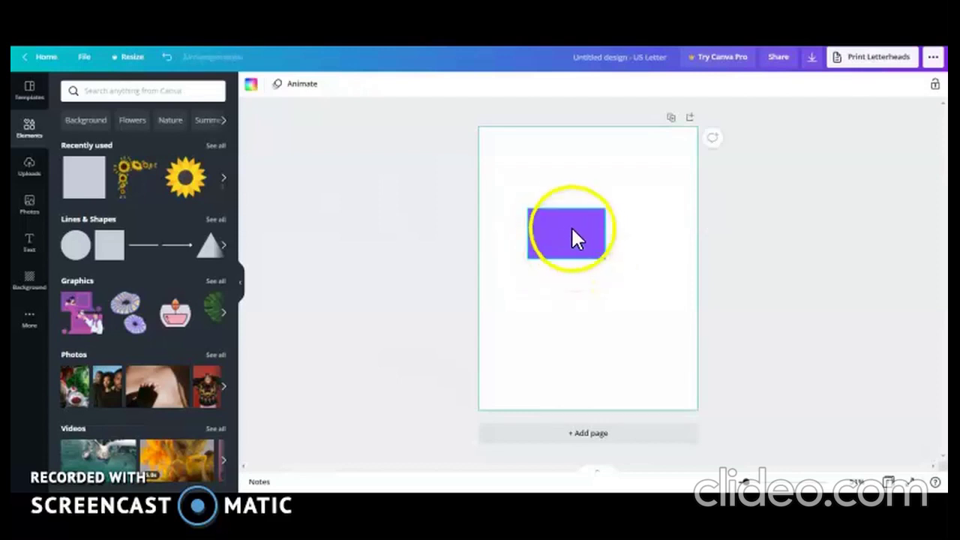
pyautogui.moveTo(571, 230)
pyautogui.mouseDown()
pyautogui.moveTo(550, 181)
pyautogui.moveTo(597, 186)
pyautogui.moveTo(550, 203)
pyautogui.moveTo(554, 223)
pyautogui.mouseUp()
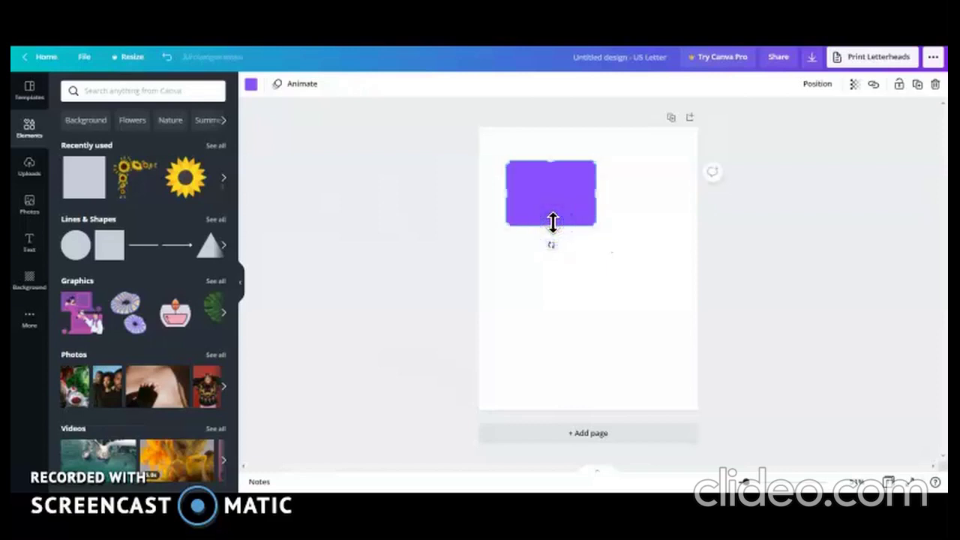
pyautogui.click(621, 232)
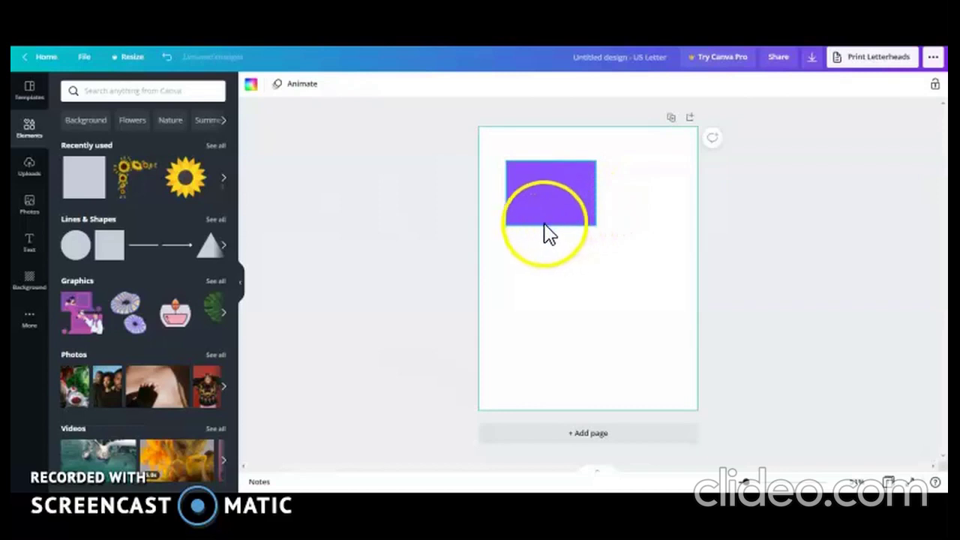
pyautogui.click(551, 216)
pyautogui.moveTo(550, 222); pyautogui.dragTo(553, 212)
pyautogui.click(612, 216)
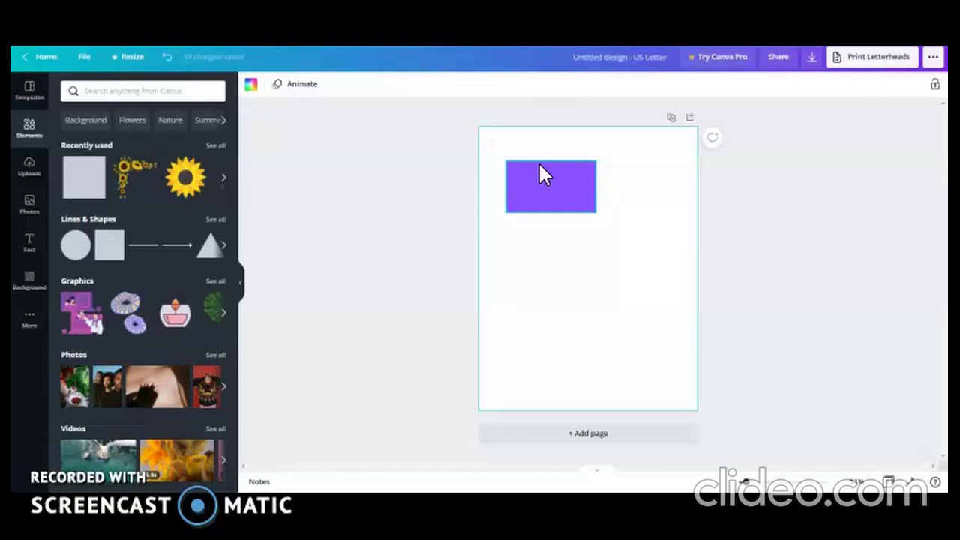
# - Duplicate the purple rectangle and arrange the two rectangles side by side as the page's top row
pyautogui.click(559, 188)
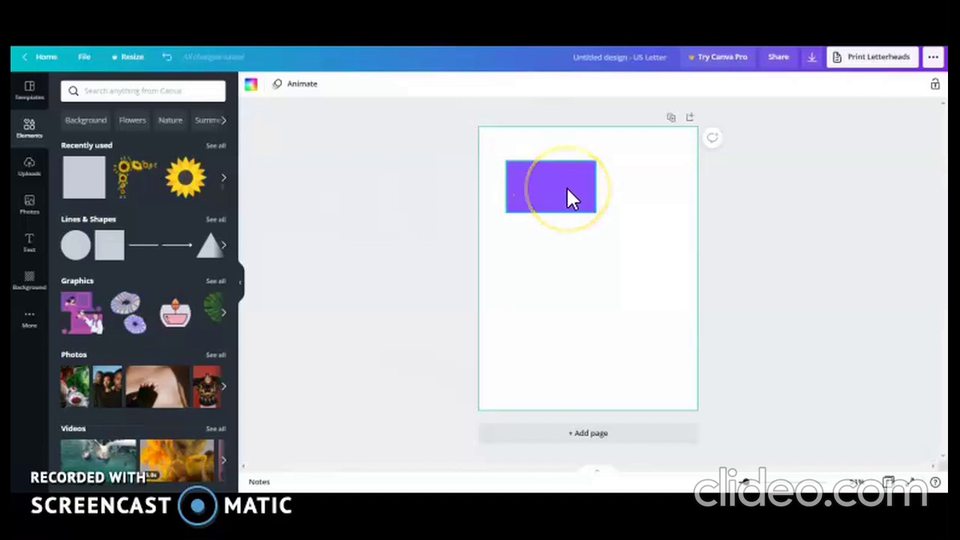
pyautogui.rightClick(568, 191)
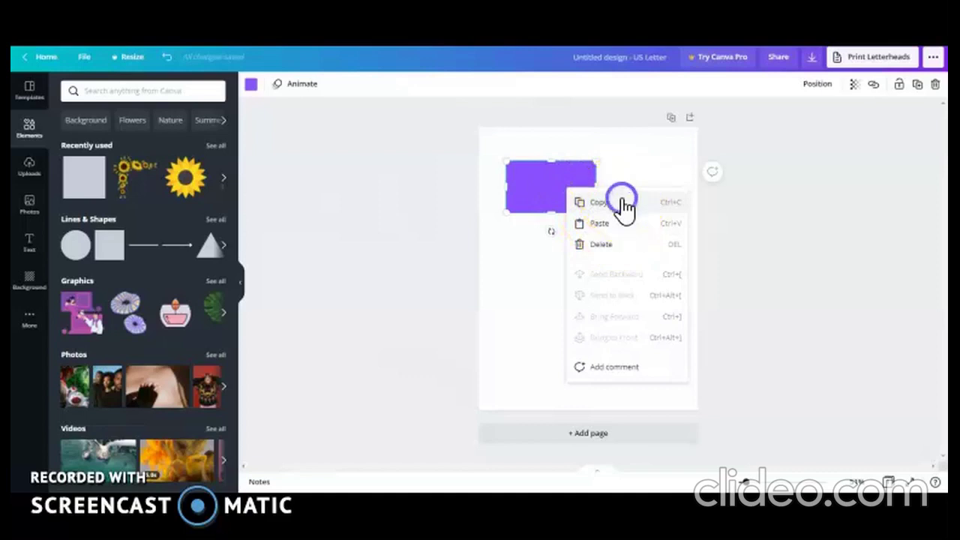
pyautogui.click(624, 202)
pyautogui.rightClick(639, 203)
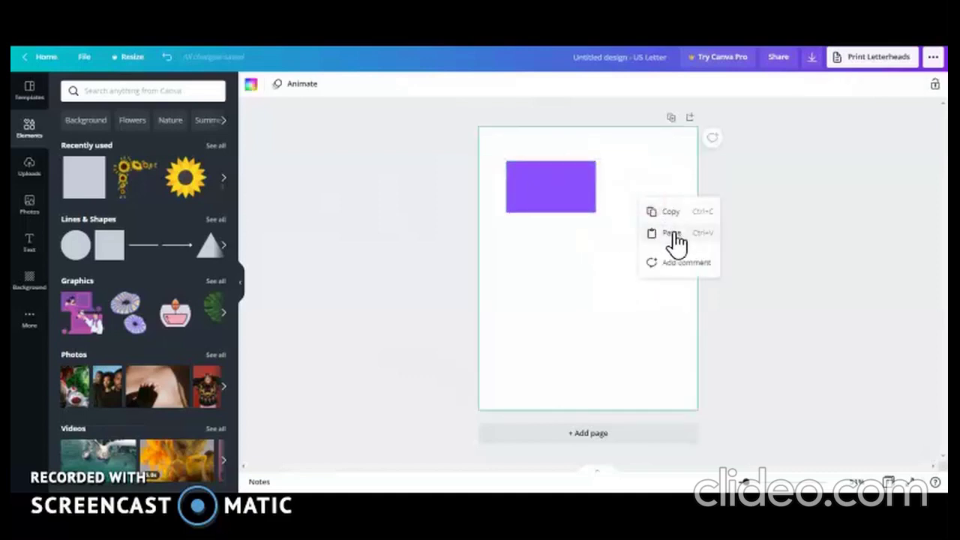
pyautogui.click(676, 239)
pyautogui.moveTo(554, 174); pyautogui.dragTo(646, 174)
pyautogui.click(572, 200)
pyautogui.moveTo(563, 200); pyautogui.dragTo(548, 191)
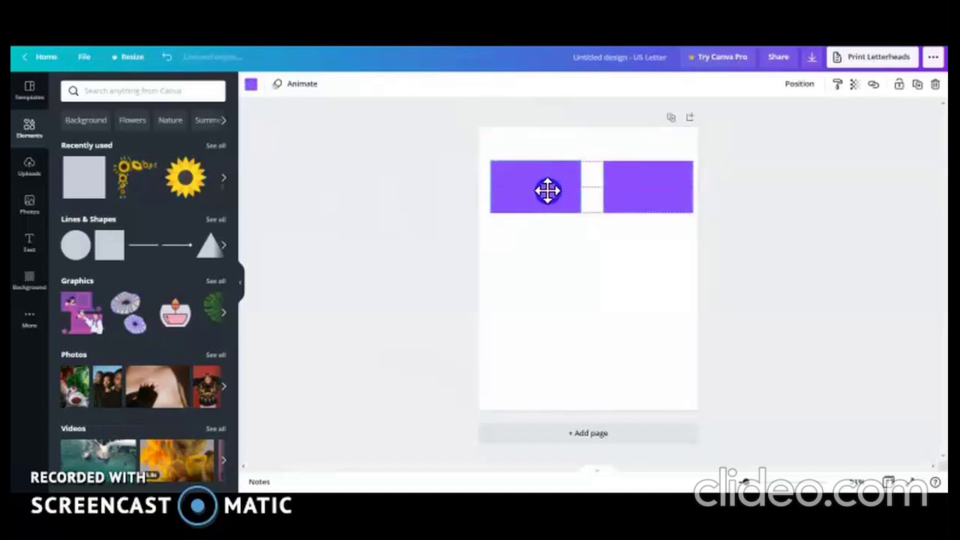
pyautogui.moveTo(667, 189); pyautogui.dragTo(658, 191)
pyautogui.click(647, 280)
pyautogui.rightClick(650, 284)
pyautogui.click(680, 313)
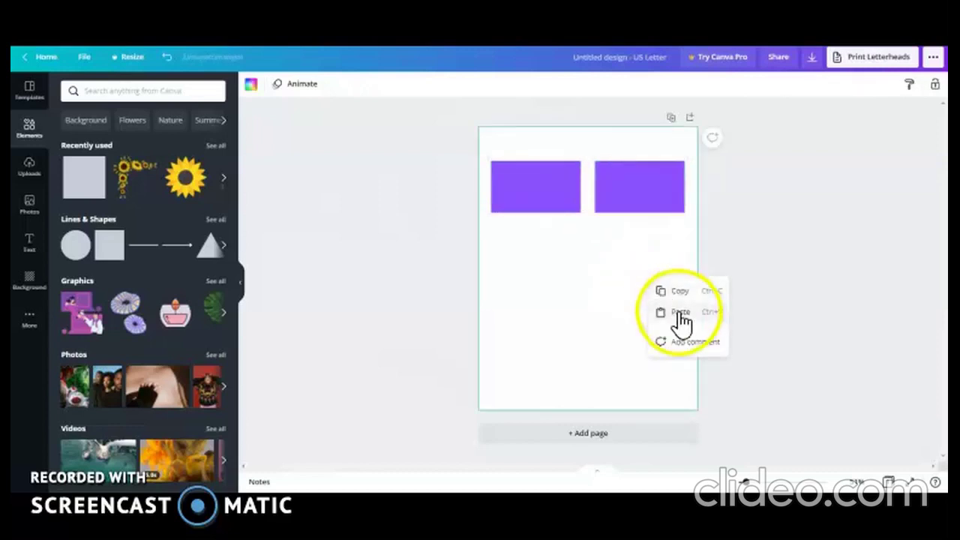
pyautogui.moveTo(540, 199); pyautogui.dragTo(526, 253)
pyautogui.rightClick(548, 269)
pyautogui.click(567, 278)
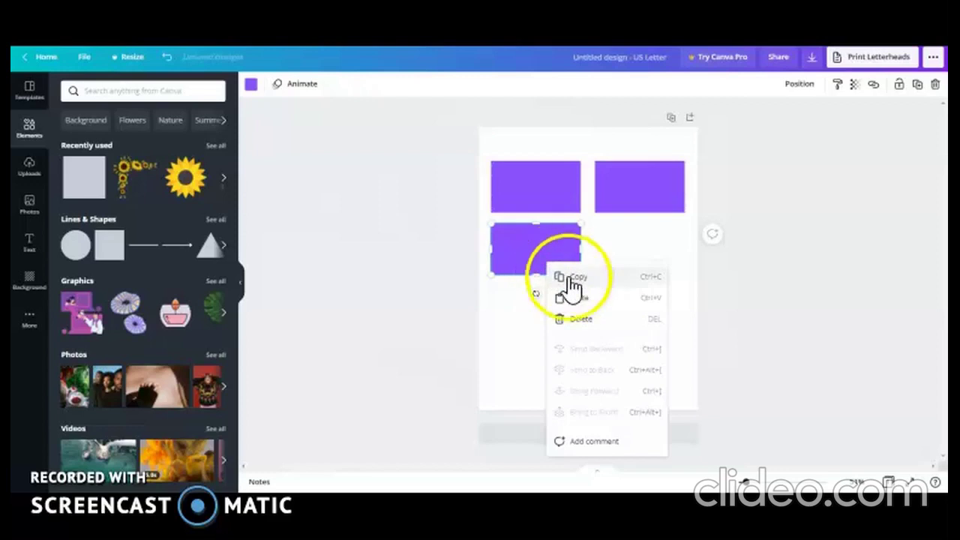
pyautogui.click(595, 323)
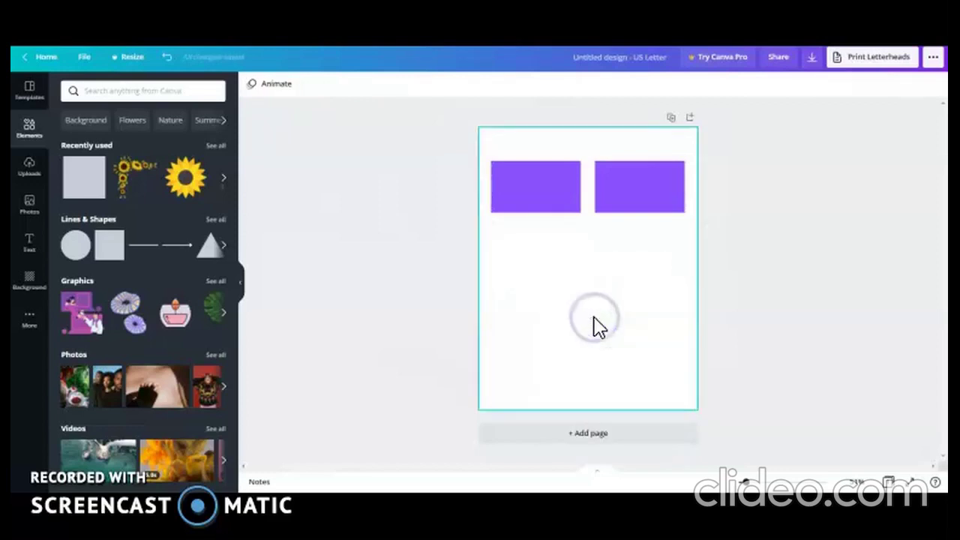
# - Copy both top-row rectangles together and paste the pair directly beneath them as an aligned second row
pyautogui.moveTo(631, 255); pyautogui.dragTo(521, 177)
pyautogui.click(571, 187)
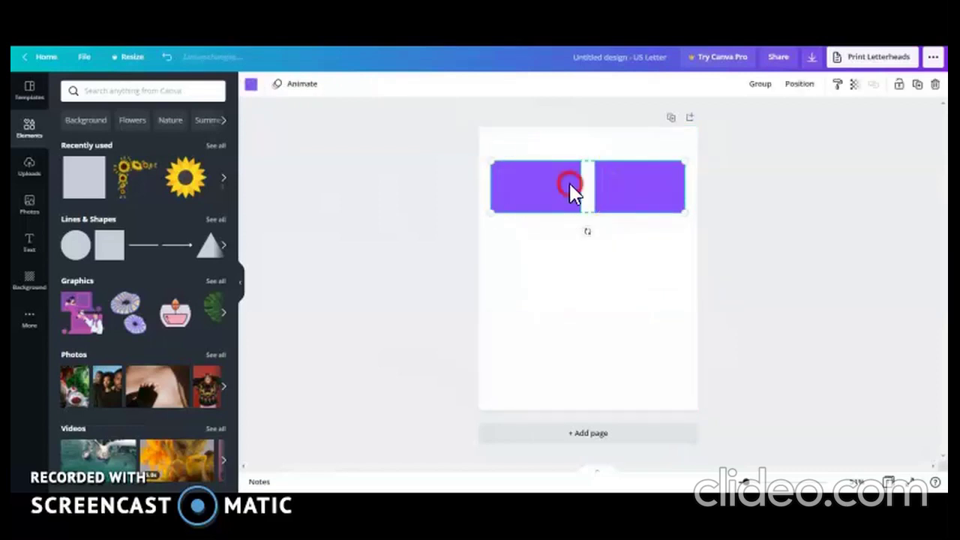
pyautogui.click(601, 203)
pyautogui.click(607, 272)
pyautogui.rightClick(605, 270)
pyautogui.click(644, 304)
pyautogui.moveTo(611, 197); pyautogui.dragTo(615, 258)
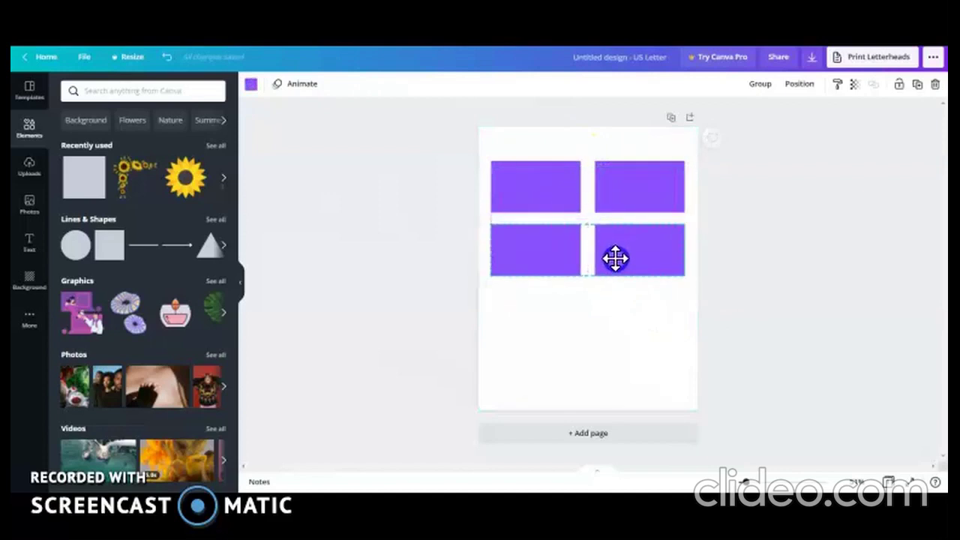
# - Paste the rectangle pair twice more and align the copies below as the third and fourth rows
pyautogui.click(637, 323)
pyautogui.rightClick(637, 319)
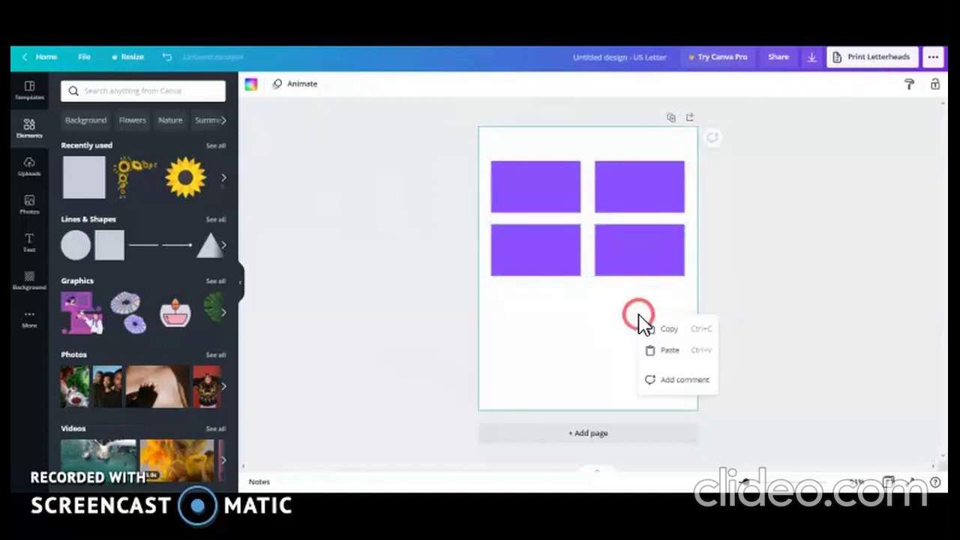
pyautogui.click(667, 351)
pyautogui.moveTo(593, 185); pyautogui.dragTo(587, 305)
pyautogui.click(605, 370)
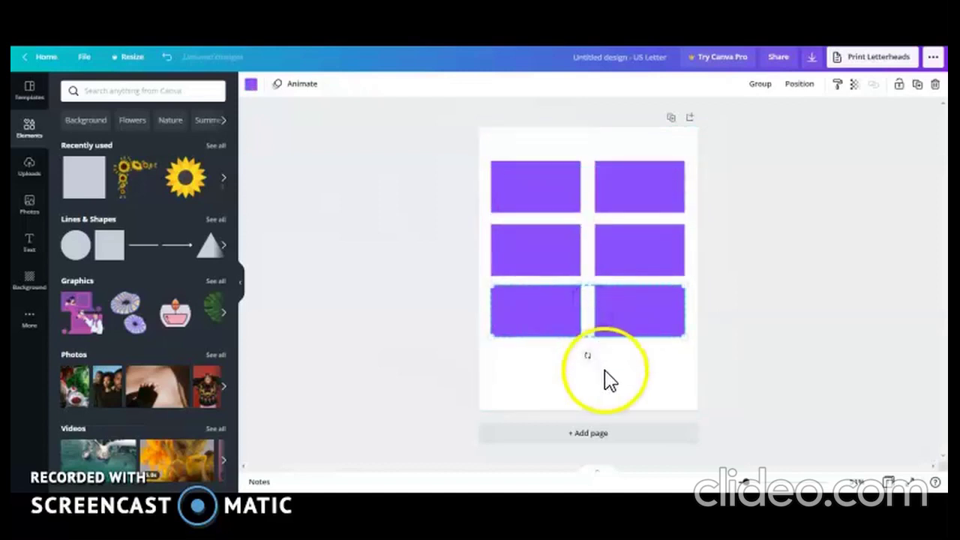
pyautogui.rightClick(606, 371)
pyautogui.click(633, 407)
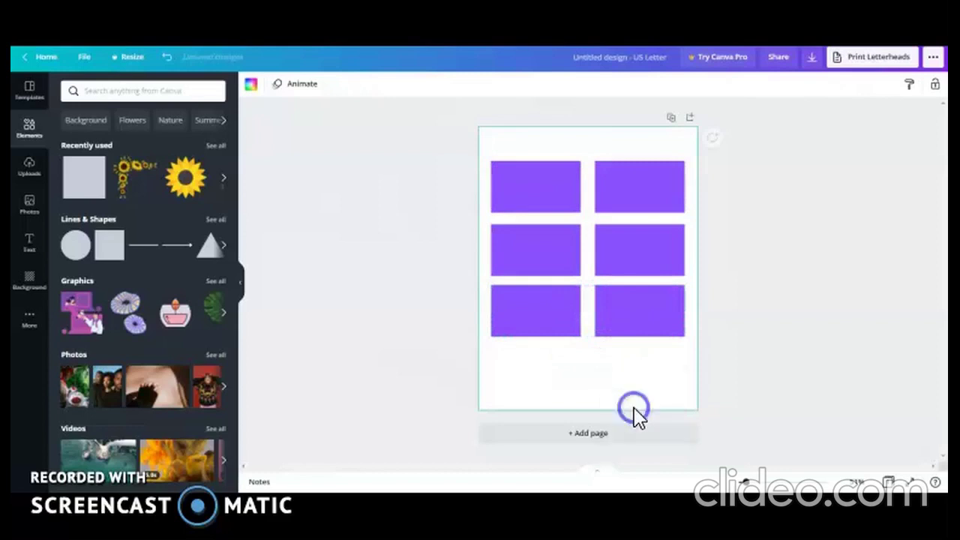
pyautogui.moveTo(626, 217); pyautogui.dragTo(626, 398)
pyautogui.click(751, 380)
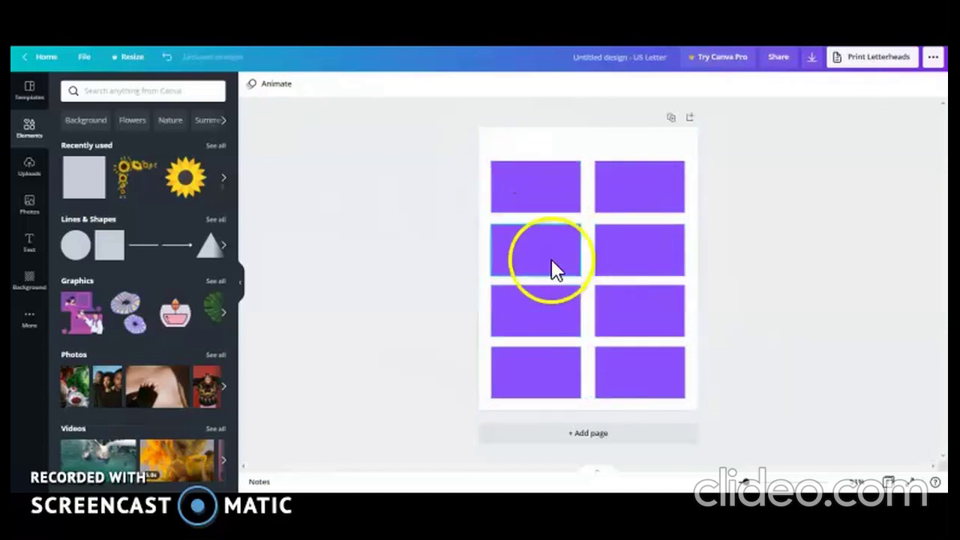
# - Recolor the right rectangle in the top row with the default pink
pyautogui.click(637, 178)
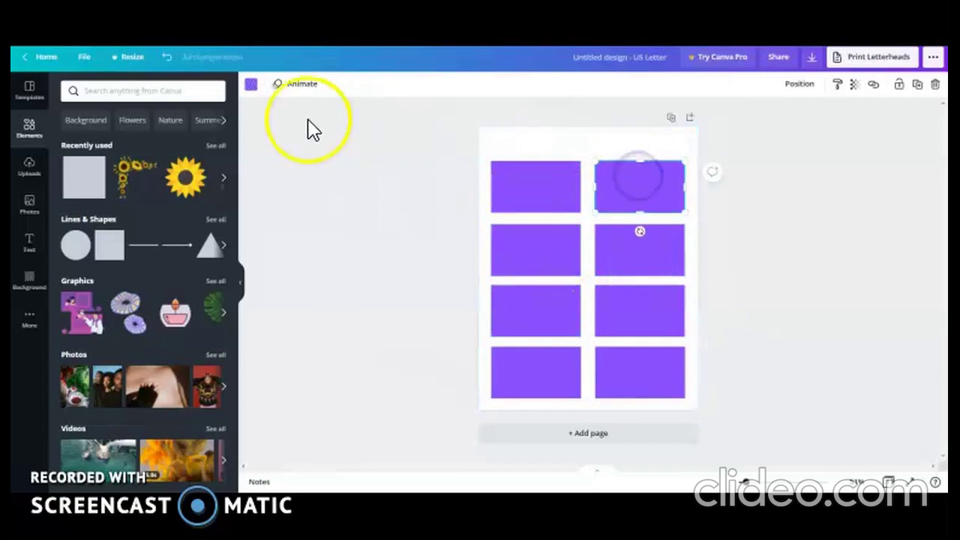
pyautogui.click(651, 192)
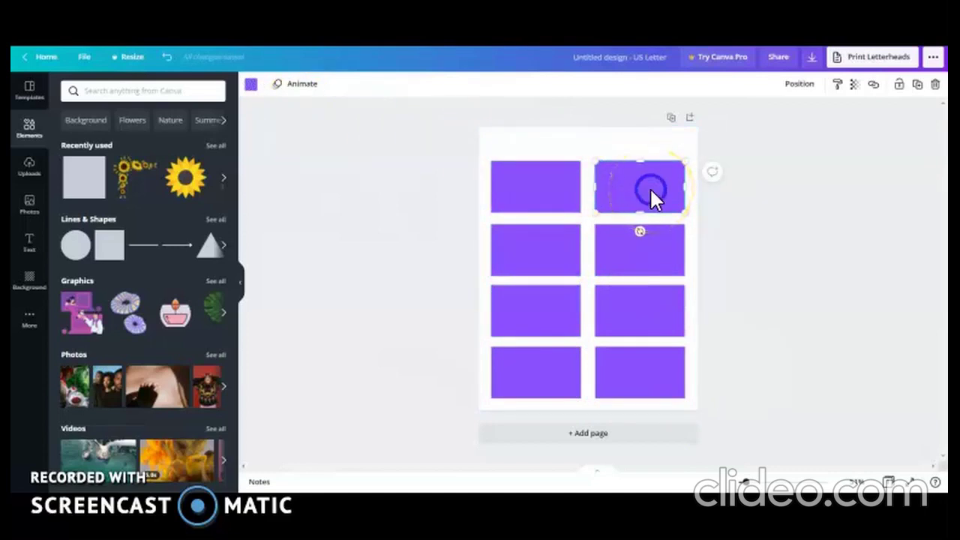
pyautogui.click(252, 85)
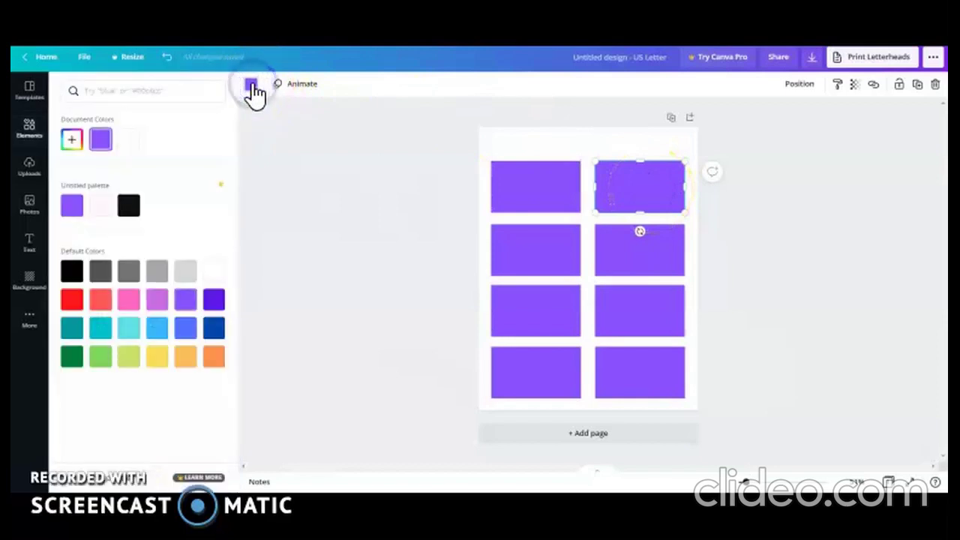
pyautogui.click(130, 301)
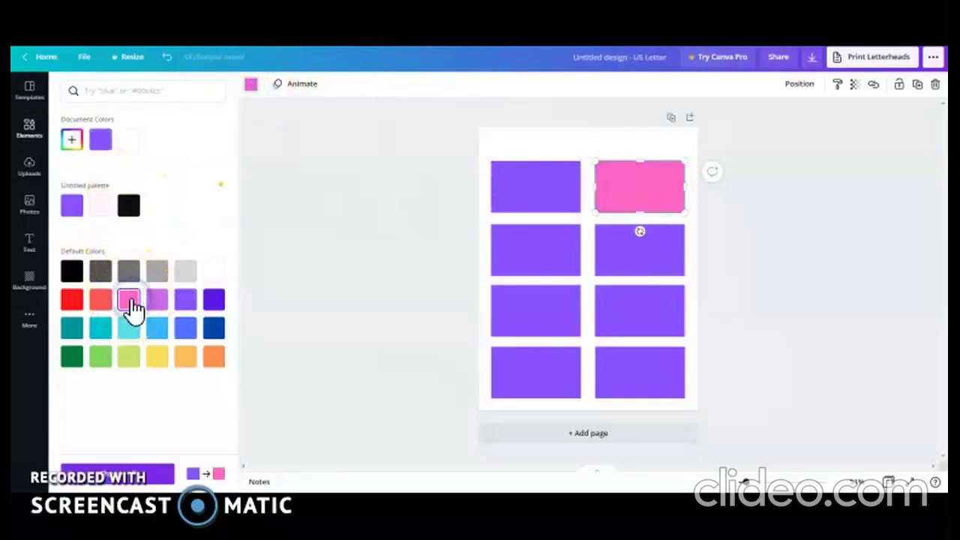
# - Recolor the left rectangle in the second row with the default medium blue, after trying dark blue
pyautogui.click(555, 250)
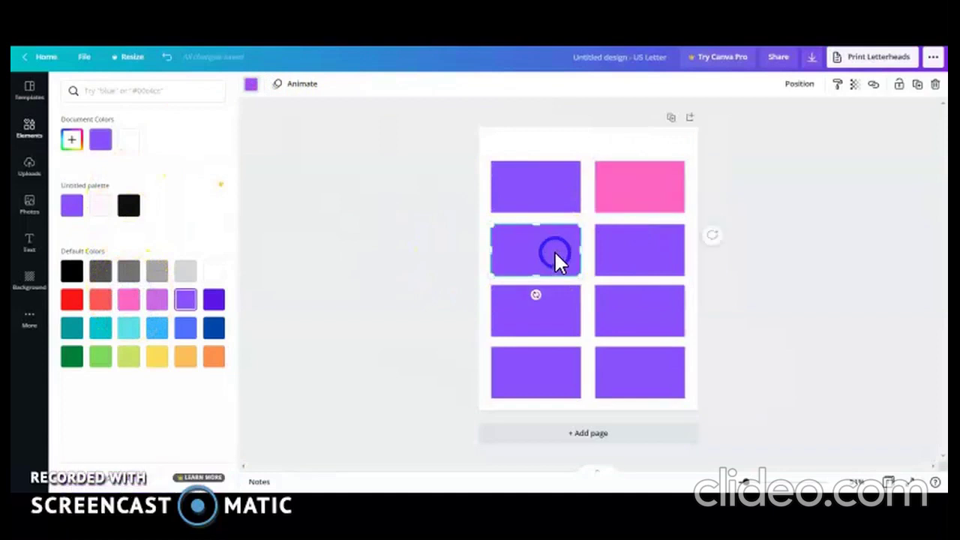
pyautogui.click(213, 330)
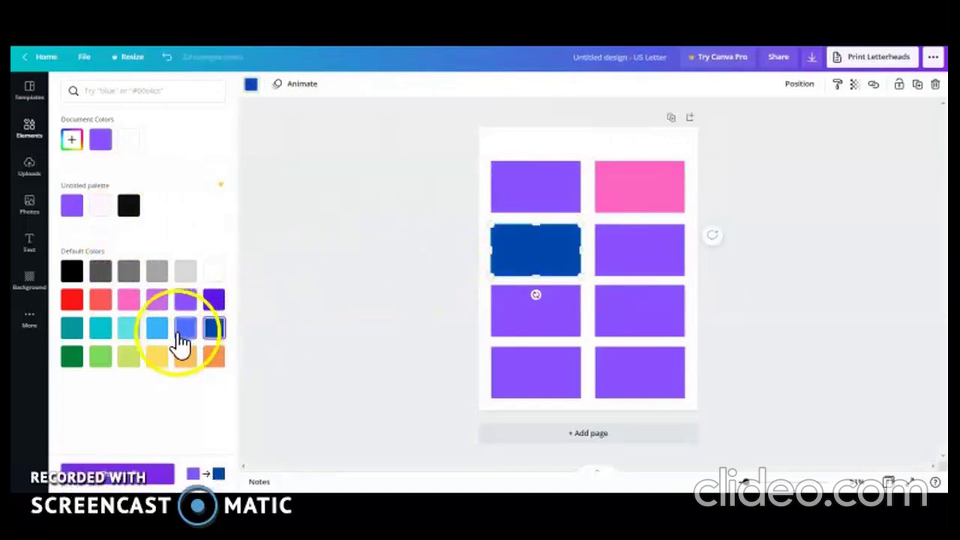
pyautogui.click(185, 332)
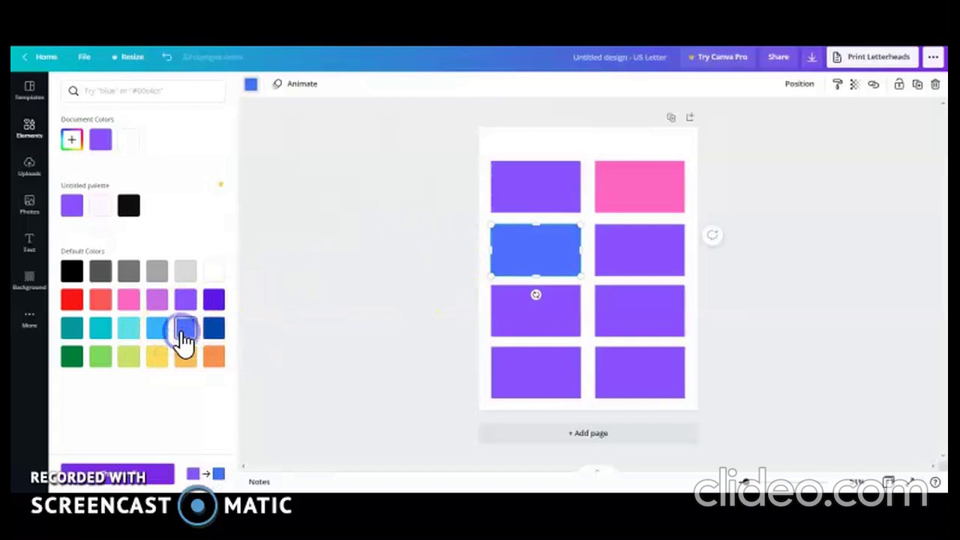
pyautogui.click(656, 249)
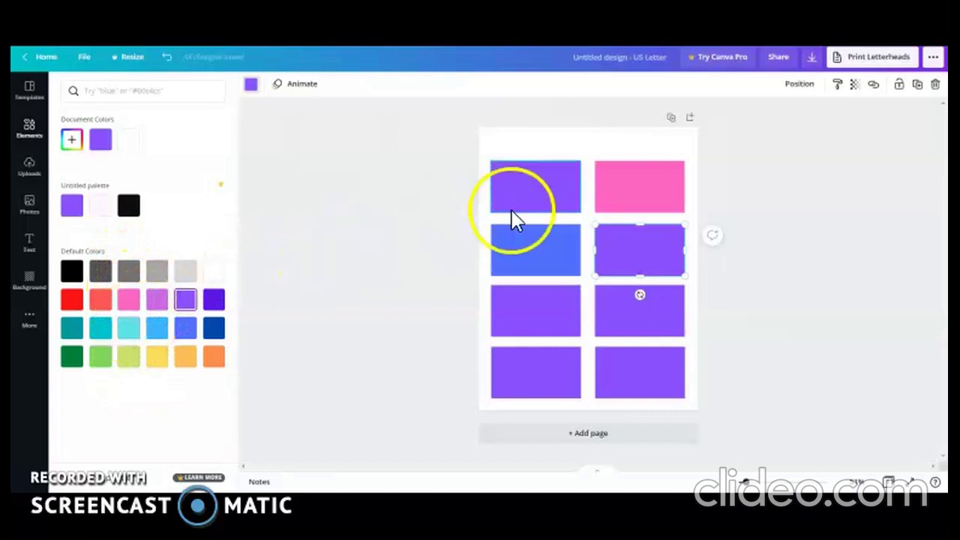
pyautogui.click(620, 182)
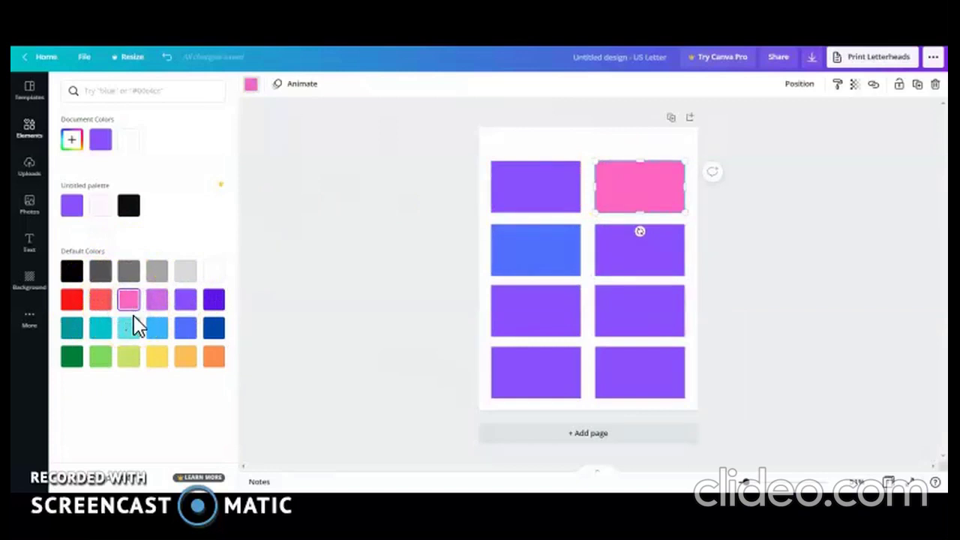
pyautogui.click(538, 250)
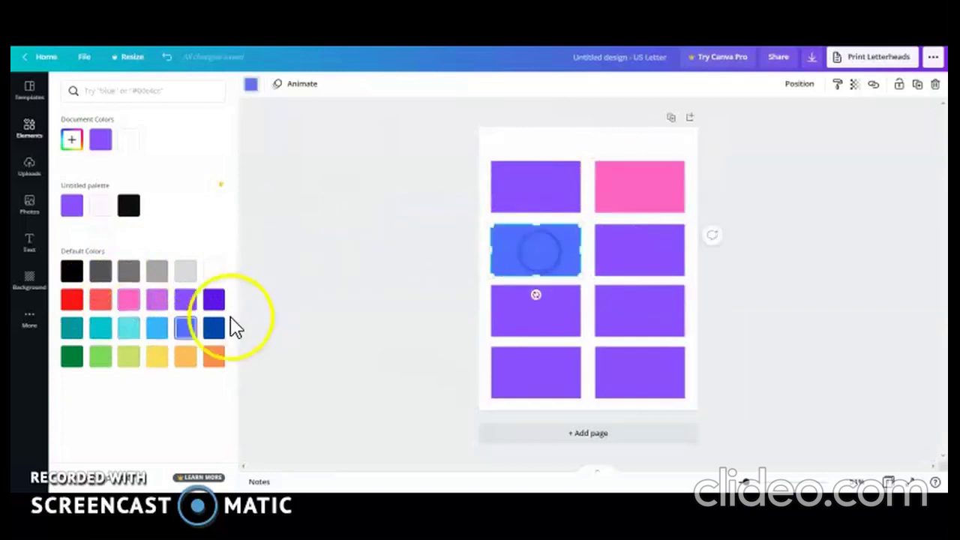
# - Recolor the left rectangle in the second row light turquoise and the left rectangle in the top row medium blue
pyautogui.click(122, 335)
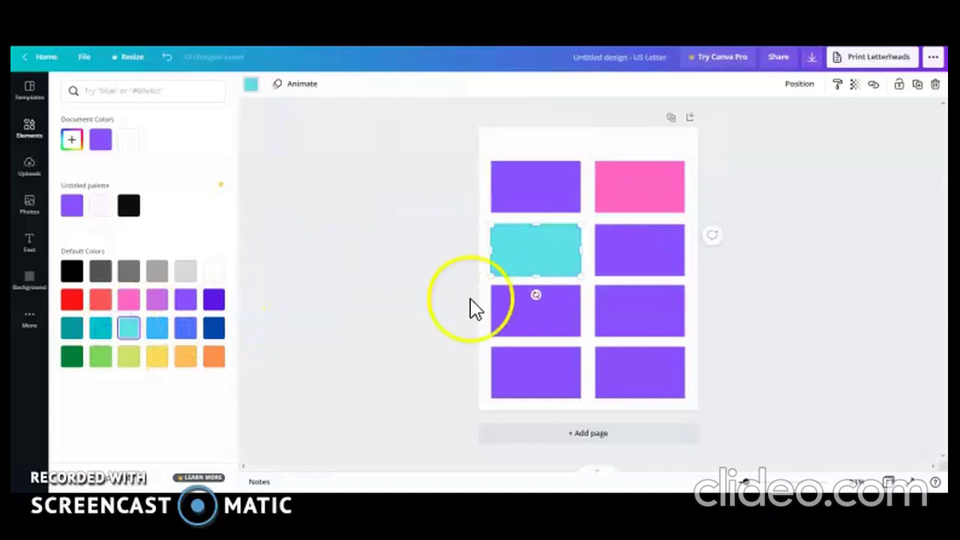
pyautogui.click(553, 185)
pyautogui.click(185, 301)
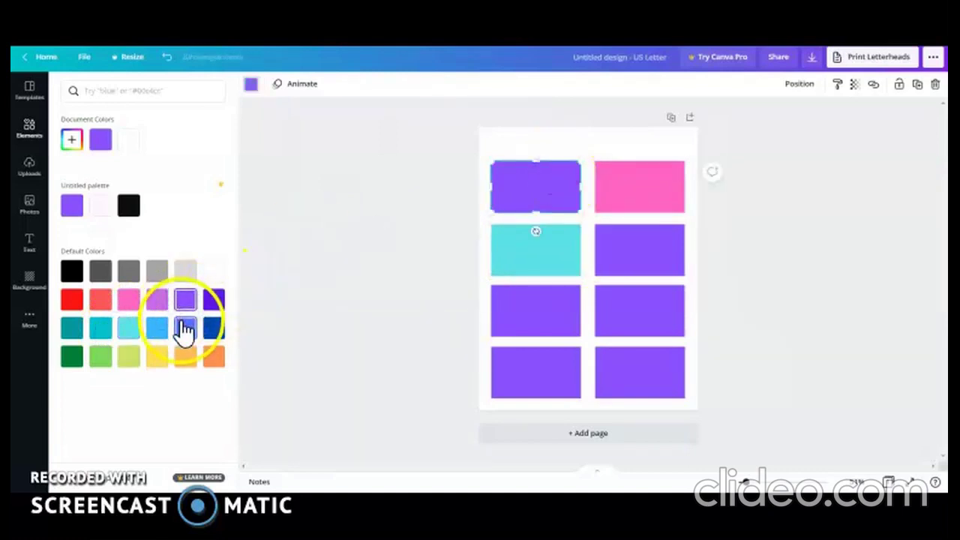
# - Recolor the right rectangle in the second row with the default light purple
pyautogui.click(621, 245)
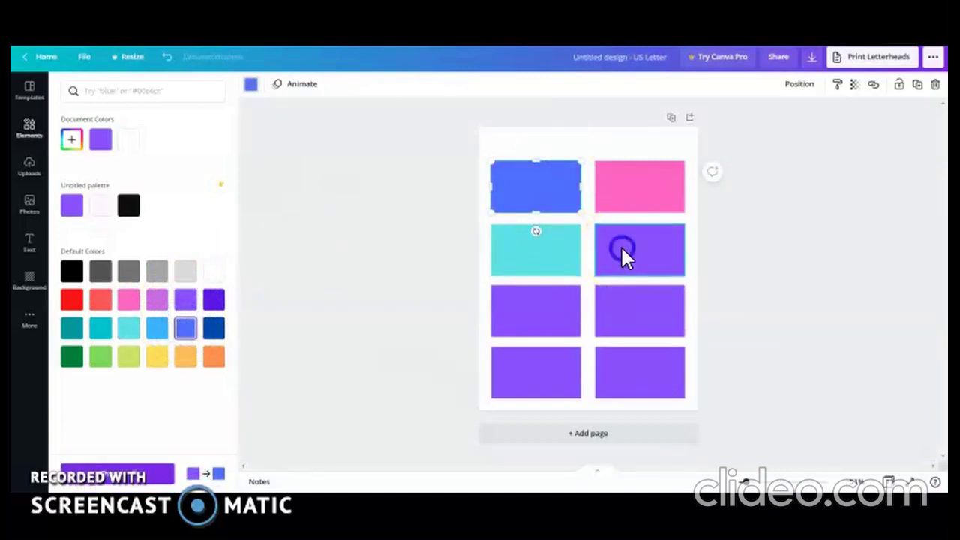
pyautogui.click(159, 301)
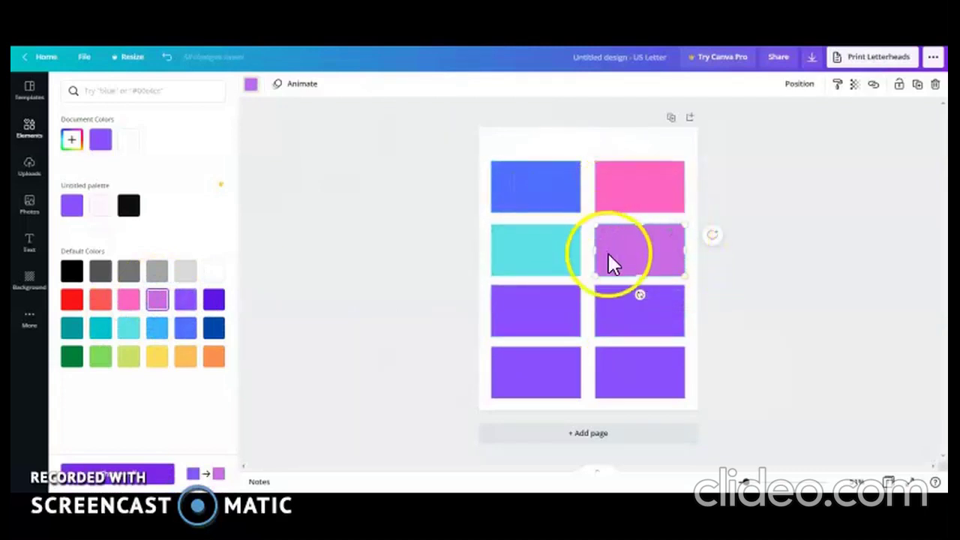
pyautogui.click(784, 266)
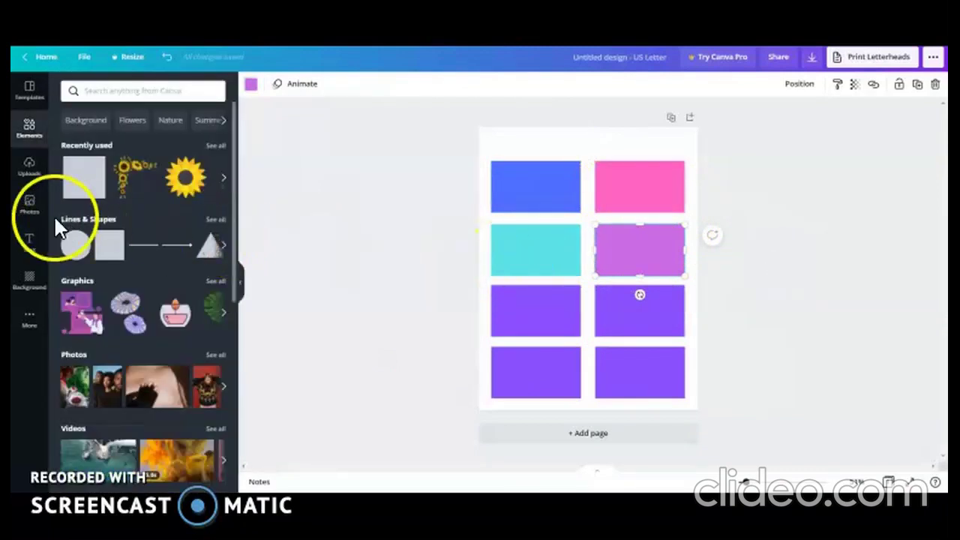
# - Add the uploaded image of the standing woman in a beige dress to the page
pyautogui.click(33, 177)
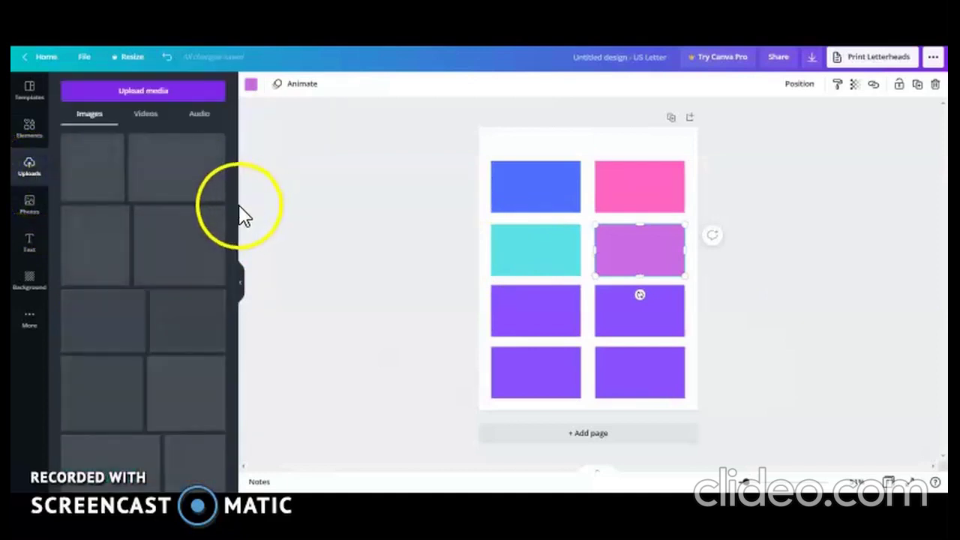
pyautogui.moveTo(239, 226); pyautogui.dragTo(251, 491)
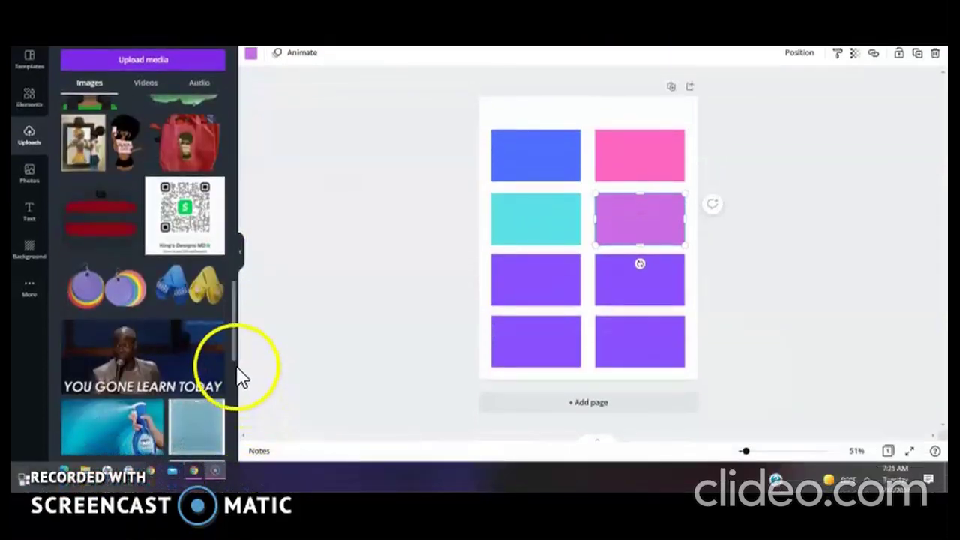
pyautogui.moveTo(239, 360); pyautogui.dragTo(238, 484)
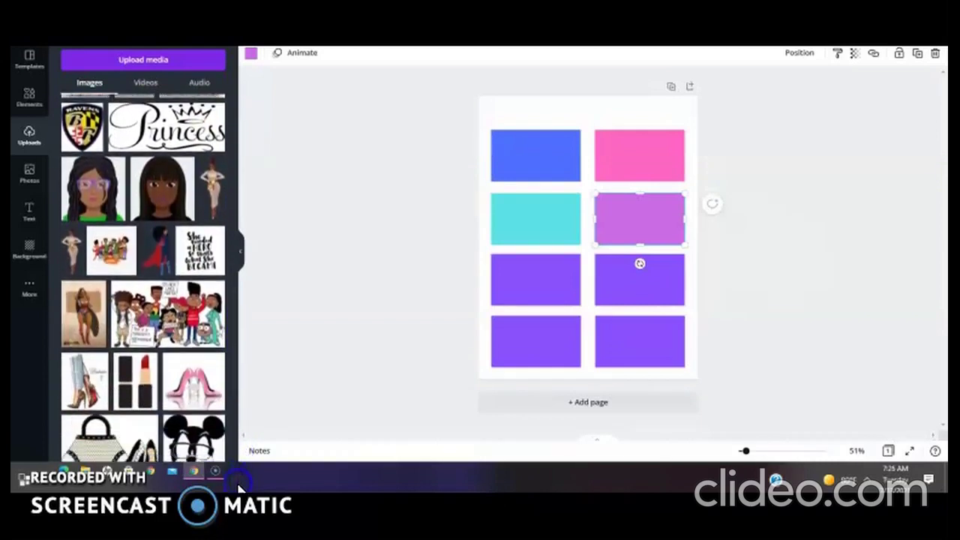
pyautogui.click(215, 201)
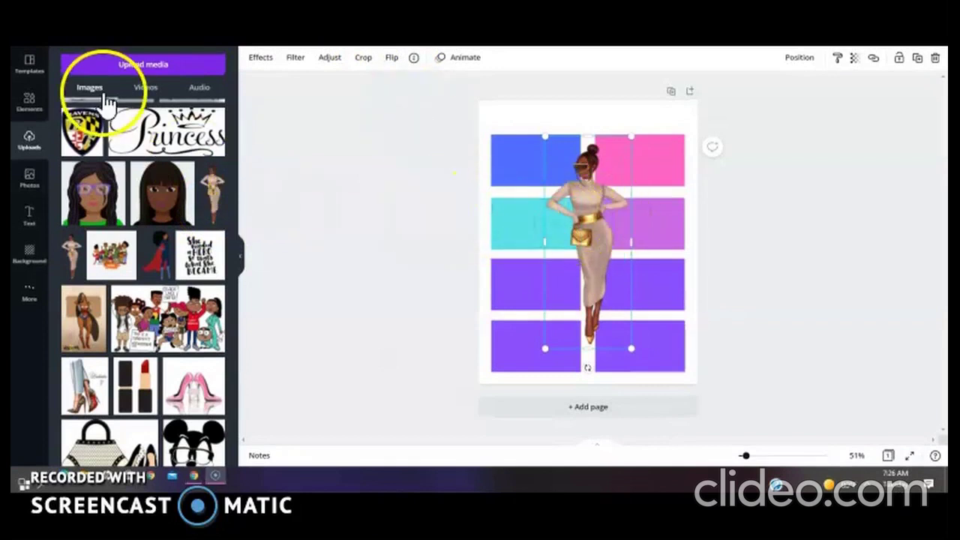
# - Check the color choices for the top-left rectangle and shrink the woman image to roughly two rows high
pyautogui.click(533, 165)
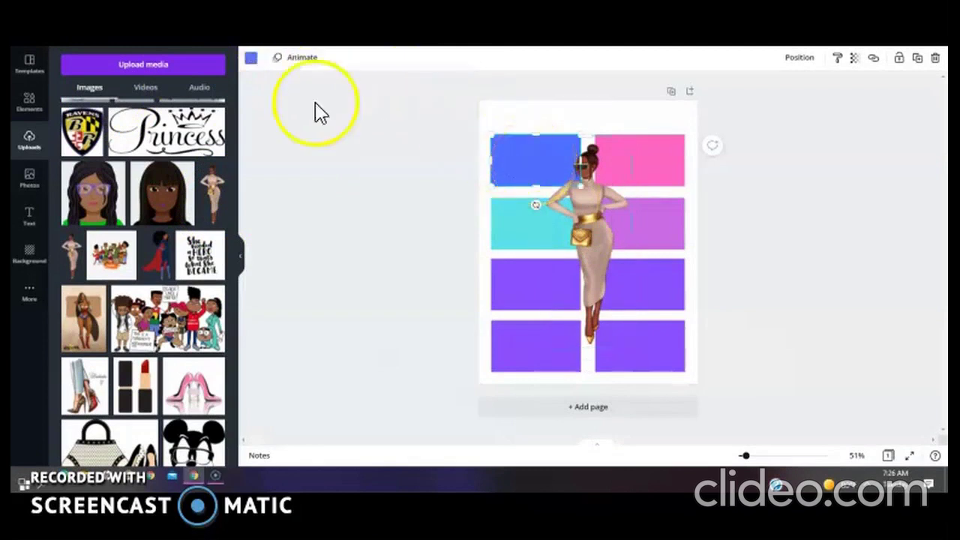
pyautogui.click(252, 58)
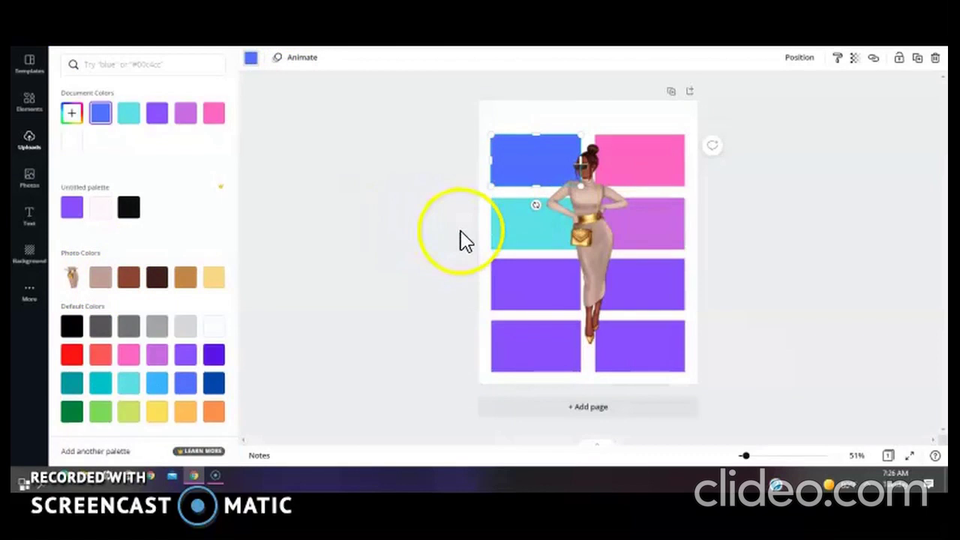
pyautogui.click(617, 333)
pyautogui.moveTo(632, 347); pyautogui.dragTo(598, 260)
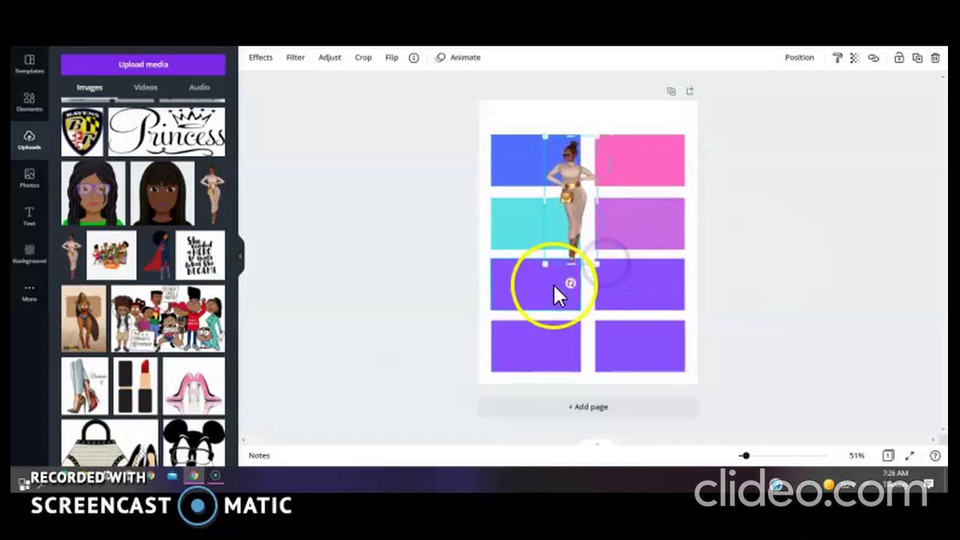
# - Recolor the left rectangle in the third row with the reddish brown from the woman image's photo colors
pyautogui.click(553, 283)
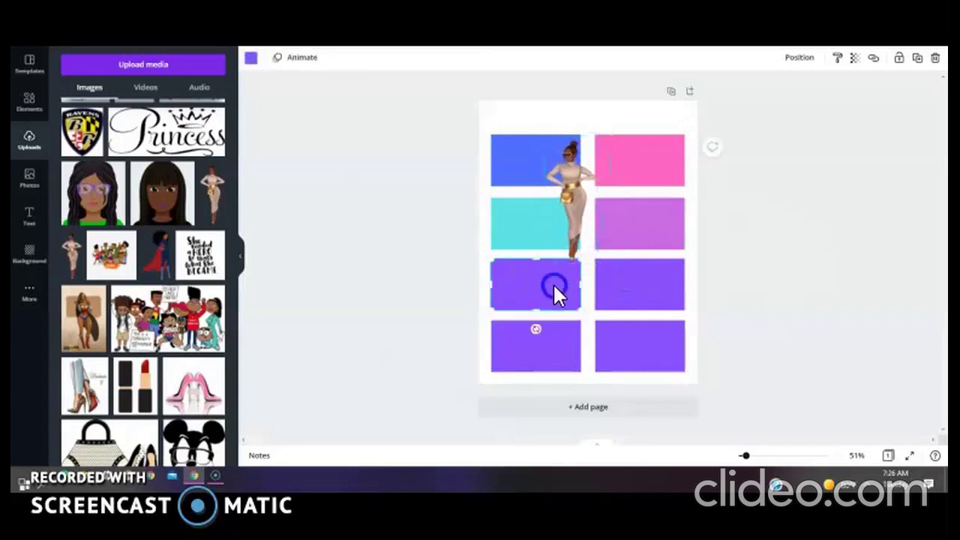
pyautogui.click(251, 58)
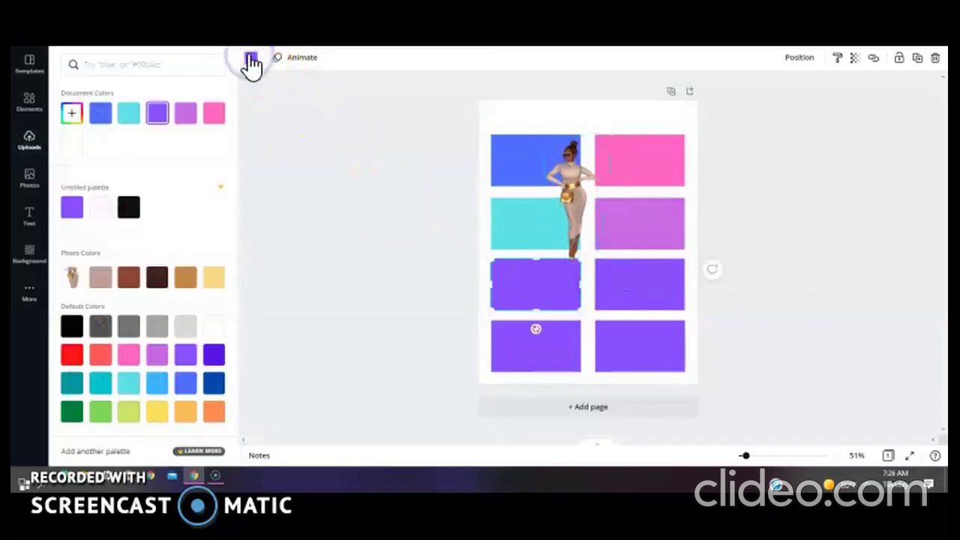
pyautogui.click(129, 290)
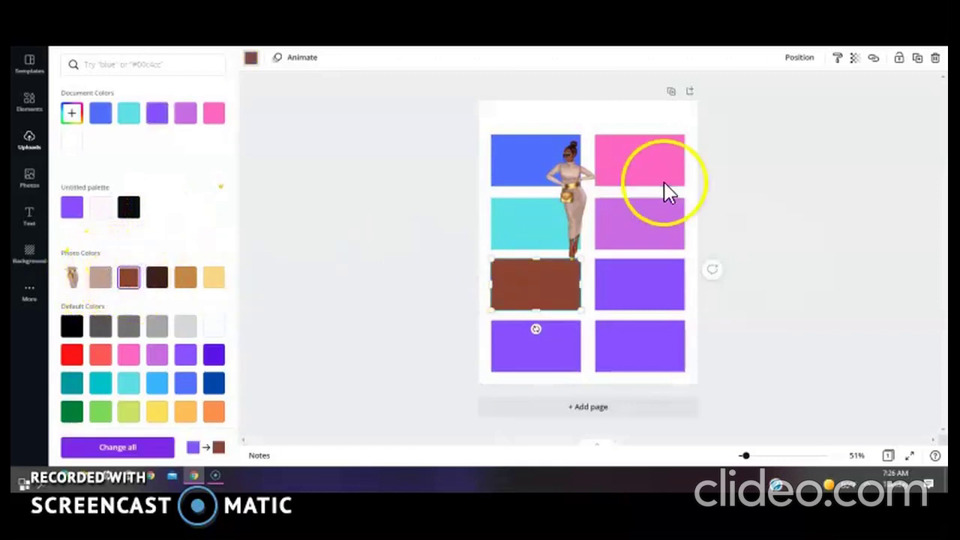
# - Move the woman image onto the brown rectangle and shrink it to fit the rectangle's height at its left edge
pyautogui.click(543, 263)
pyautogui.moveTo(543, 262); pyautogui.dragTo(523, 291)
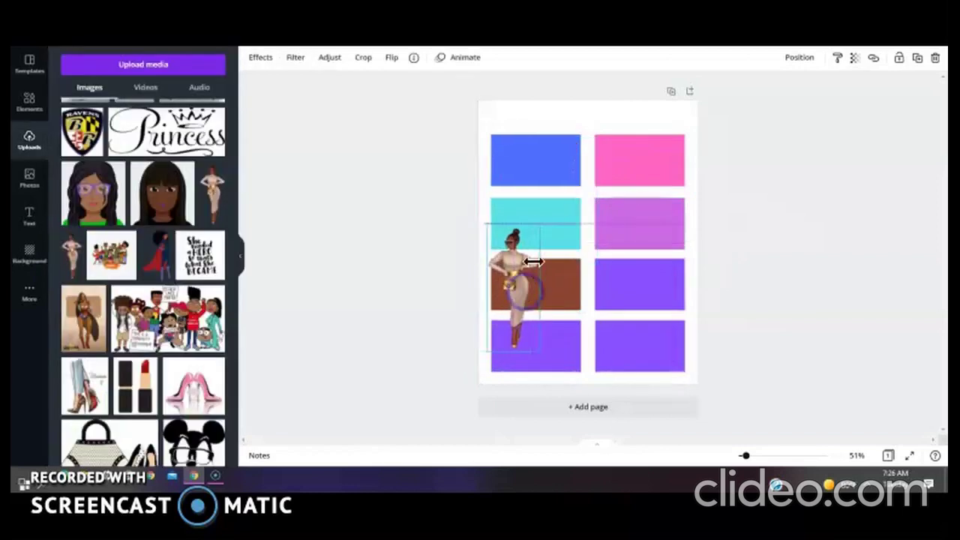
pyautogui.moveTo(535, 242); pyautogui.dragTo(532, 297)
pyautogui.moveTo(498, 325); pyautogui.dragTo(501, 302)
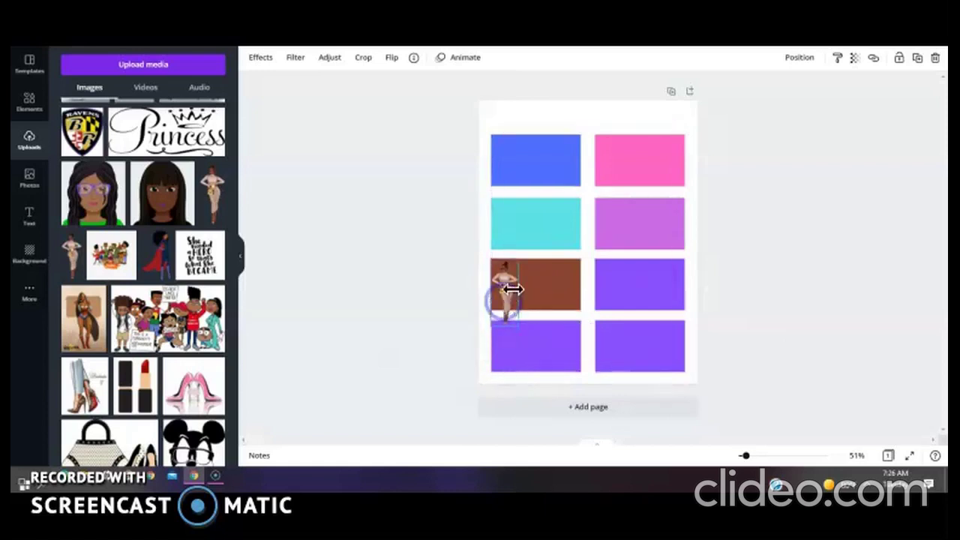
pyautogui.moveTo(519, 263); pyautogui.dragTo(502, 290)
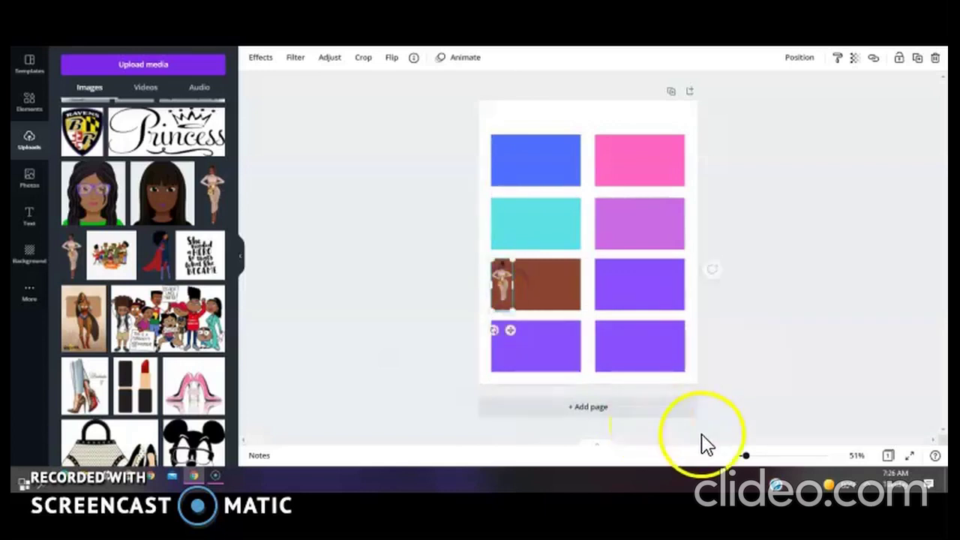
# - Fine-tune the woman image's size and position so it sits just inside the left edge of the brown rectangle
pyautogui.moveTo(745, 459); pyautogui.dragTo(750, 454)
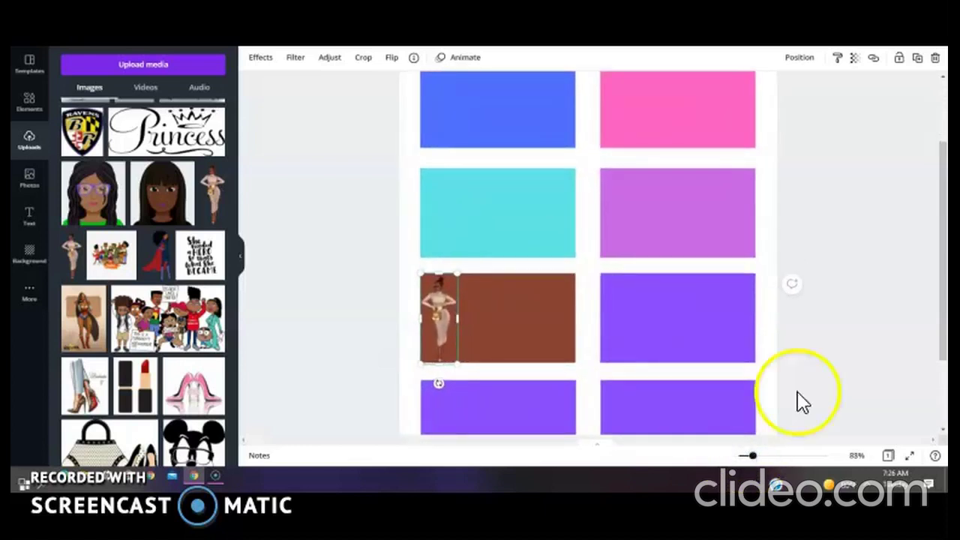
pyautogui.click(817, 369)
pyautogui.click(428, 319)
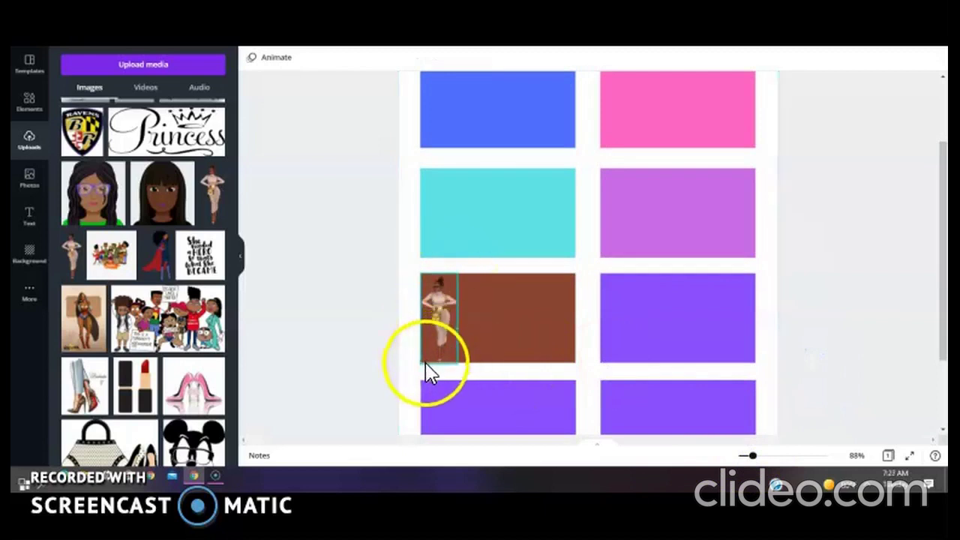
pyautogui.click(453, 276)
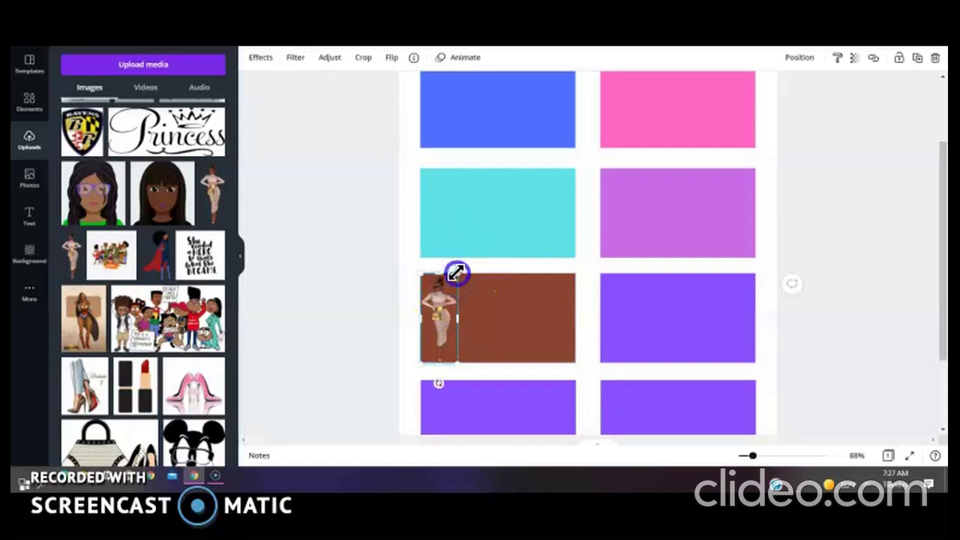
pyautogui.moveTo(456, 279); pyautogui.dragTo(454, 282)
pyautogui.click(444, 320)
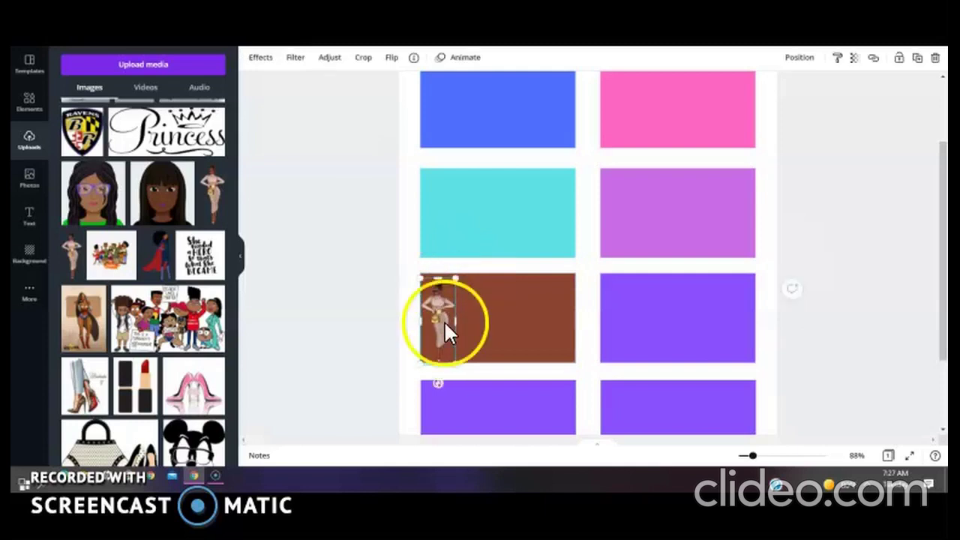
pyautogui.moveTo(442, 319); pyautogui.dragTo(445, 318)
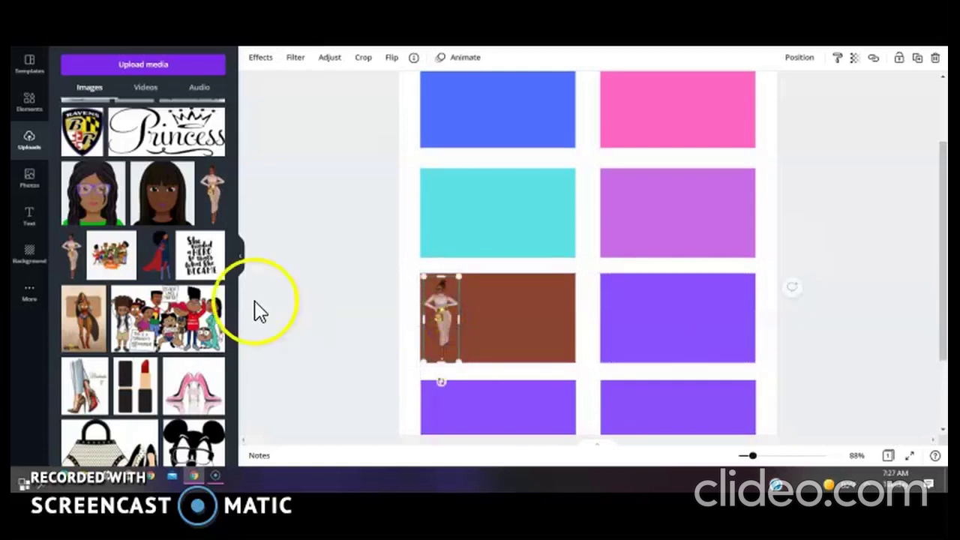
# - Add the recently used "Sparkle" and "Cheers to the New Year" text designs, moving the Cheers text over the brown rectangle
pyautogui.click(27, 218)
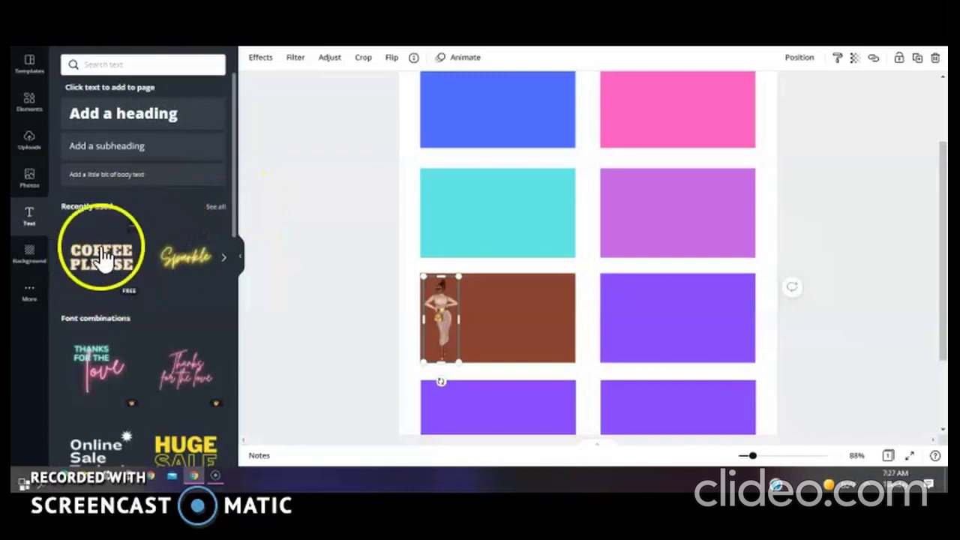
pyautogui.moveTo(235, 225); pyautogui.dragTo(240, 268)
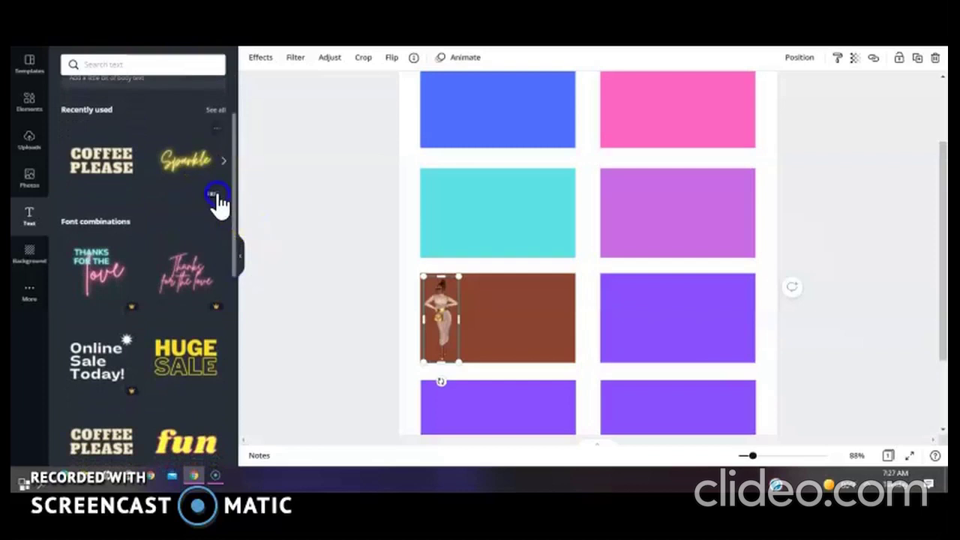
pyautogui.click(217, 201)
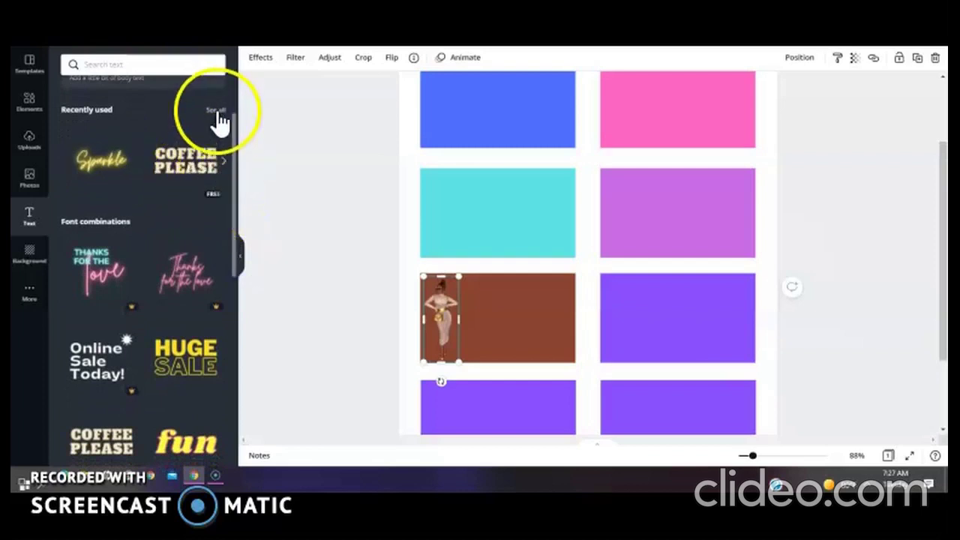
pyautogui.click(216, 113)
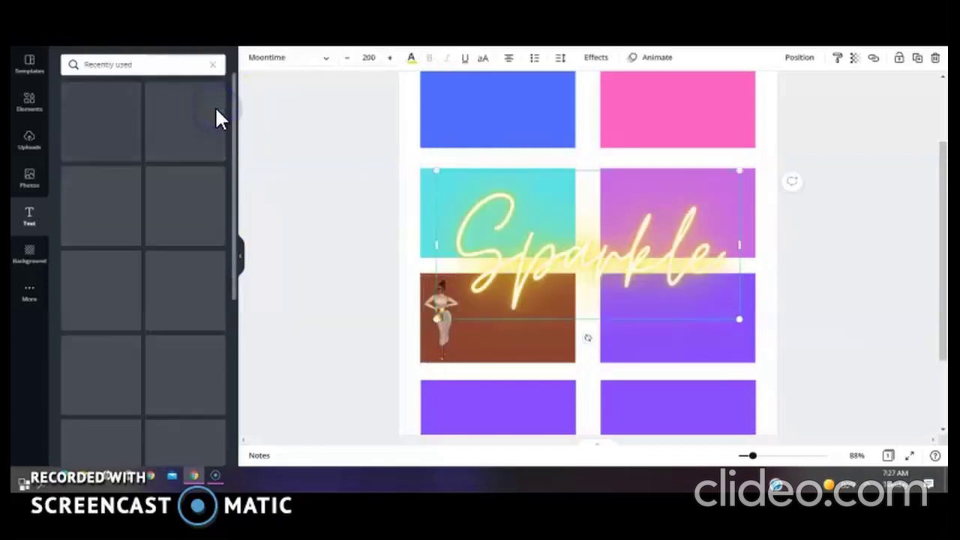
pyautogui.click(197, 218)
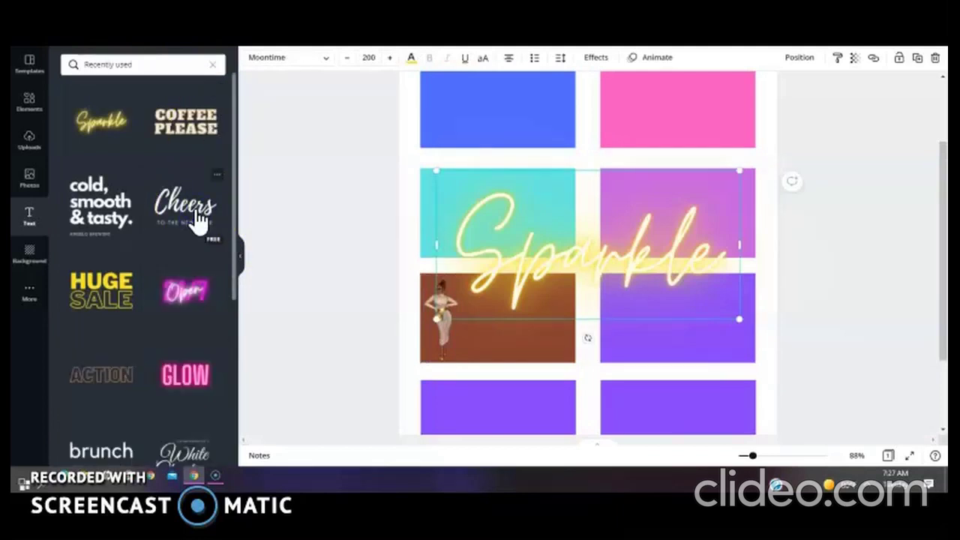
pyautogui.click(597, 249)
pyautogui.moveTo(525, 334); pyautogui.dragTo(525, 327)
# - Delete the yellow neon "Sparkle" text from the page
pyautogui.click(555, 268)
pyautogui.rightClick(554, 269)
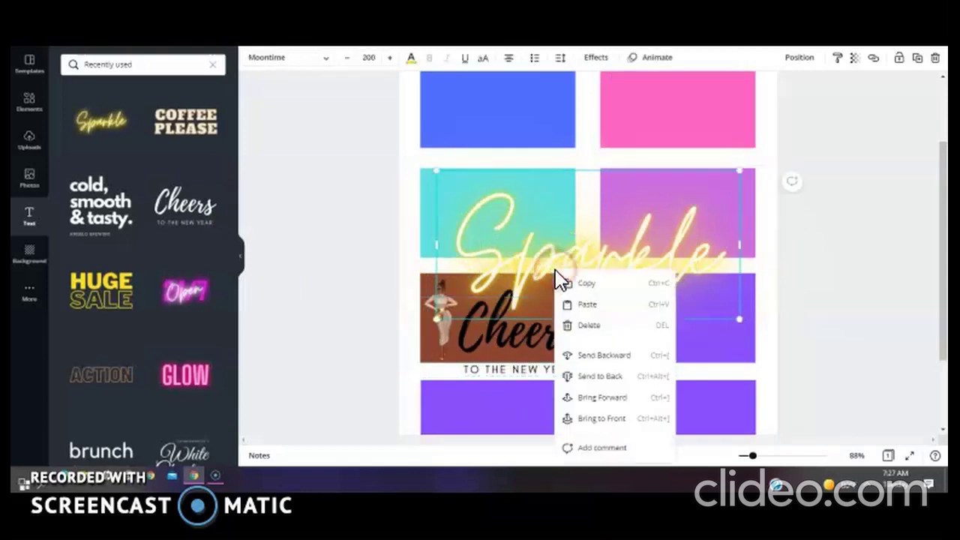
pyautogui.click(592, 330)
# - Move the "Cheers to the New Year" text up and narrow it to fit beside the woman in the brown rectangle
pyautogui.moveTo(535, 328); pyautogui.dragTo(535, 314)
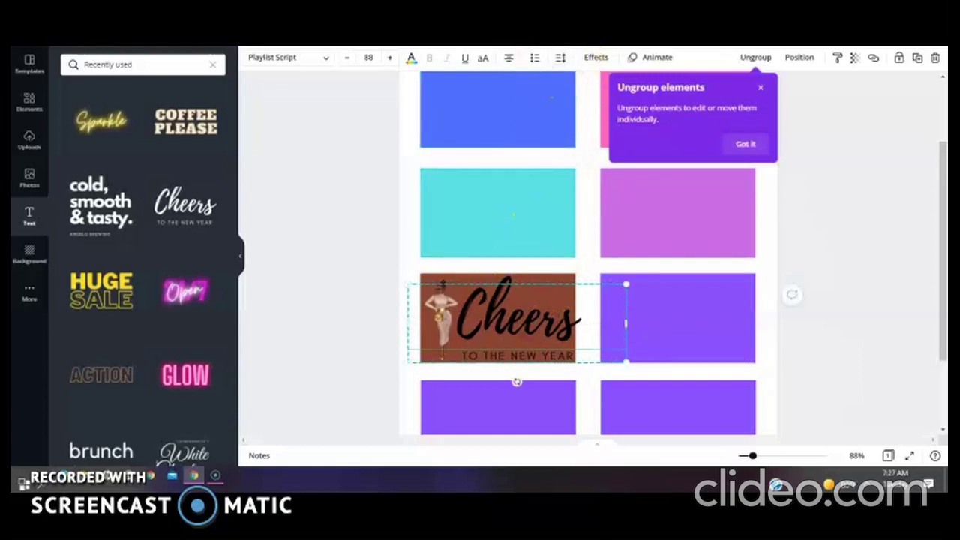
pyautogui.click(618, 322)
pyautogui.moveTo(617, 322); pyautogui.dragTo(575, 326)
pyautogui.moveTo(405, 322); pyautogui.dragTo(451, 314)
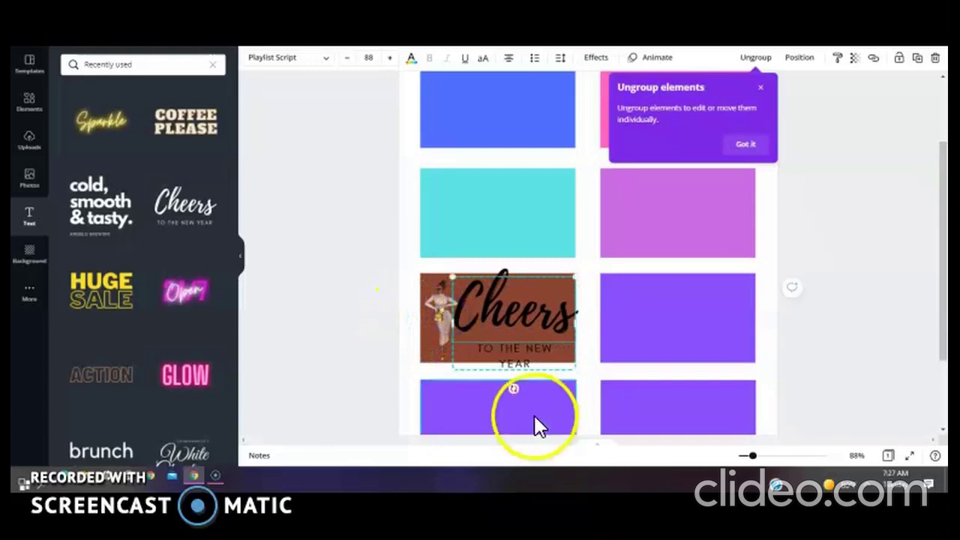
# - Delete the "TO THE NEW YEAR" line beneath the Cheers text
pyautogui.click(528, 356)
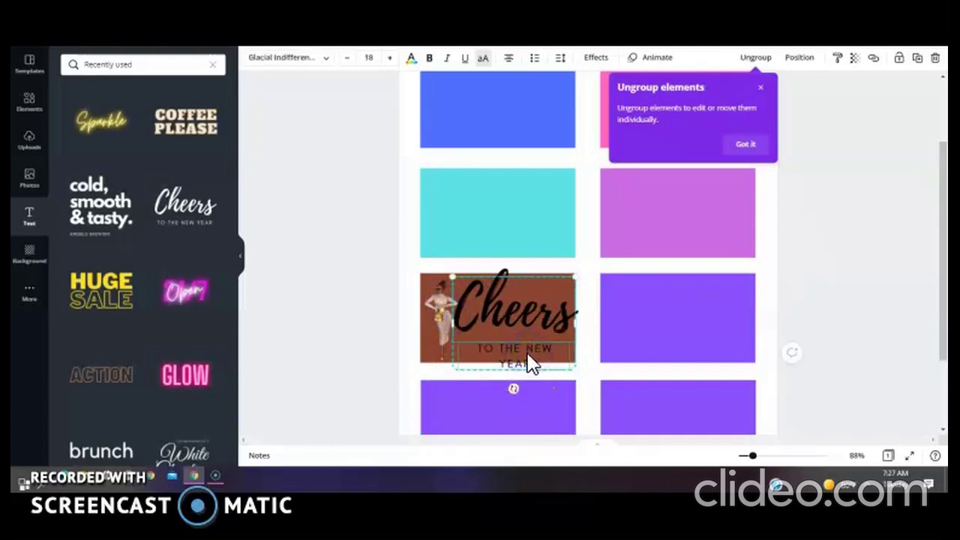
pyautogui.rightClick(530, 363)
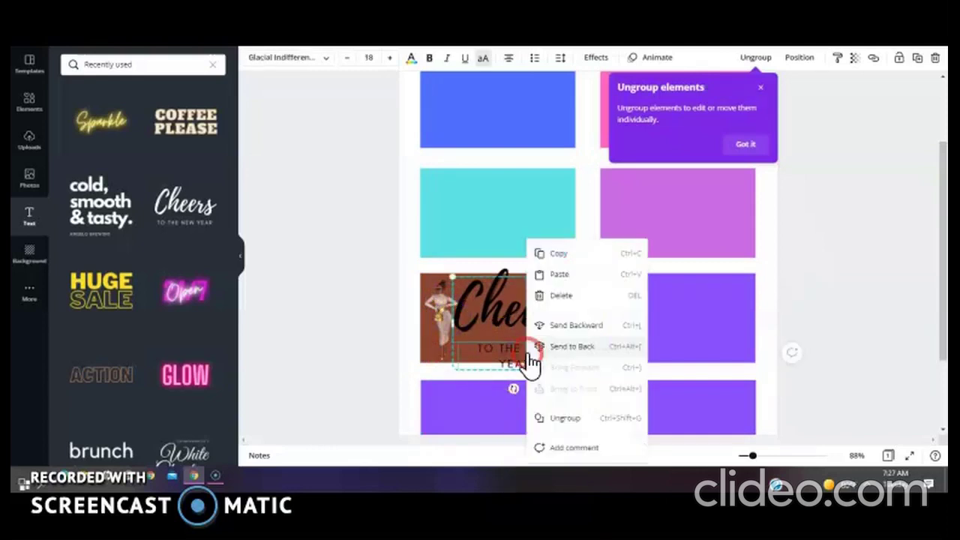
pyautogui.click(564, 298)
# - Replace the word "Cheers" in the brown rectangle with "I am"
pyautogui.click(459, 317)
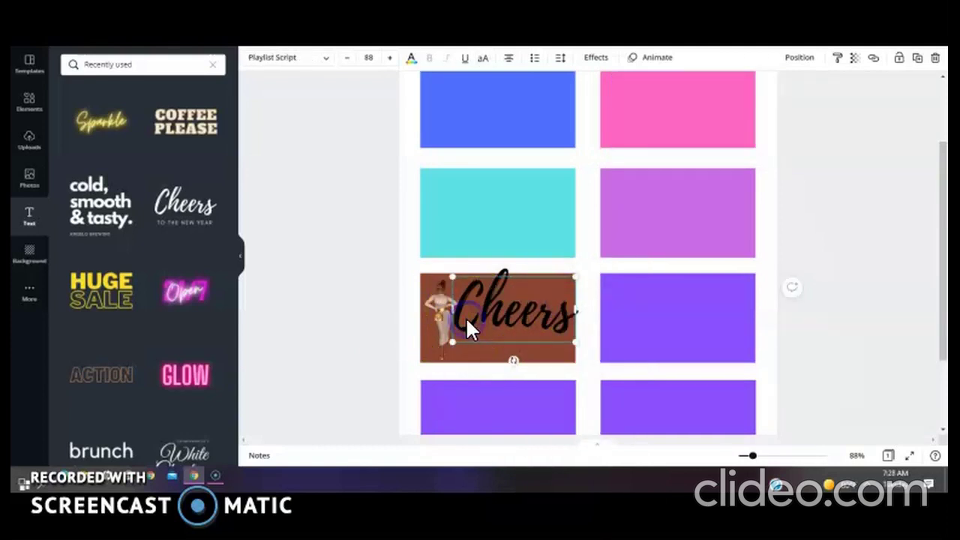
pyautogui.doubleClick(466, 317)
pyautogui.write('I am')
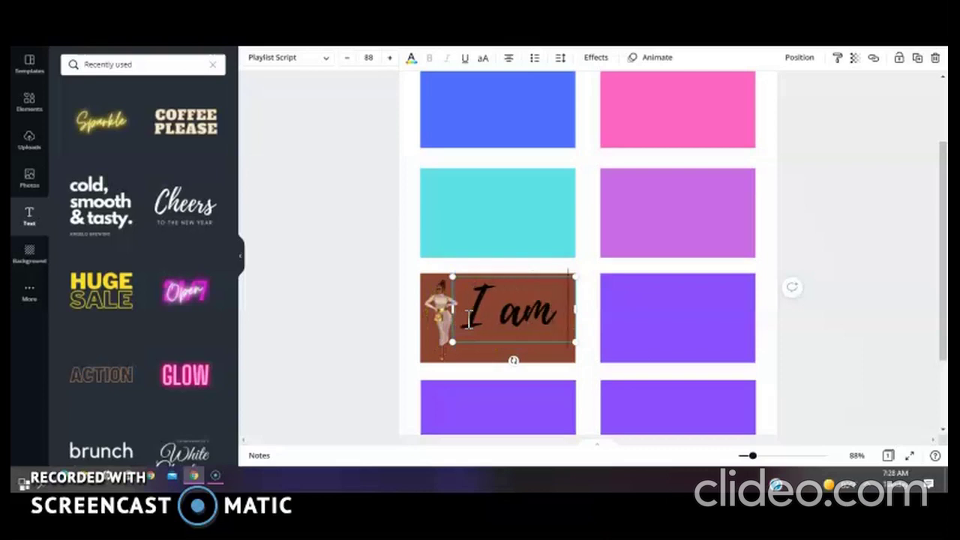
# - Complete the brown rectangle's text as "I am amazing" and shrink it to size 59.6, centred beside the woman
pyautogui.write(' ama')
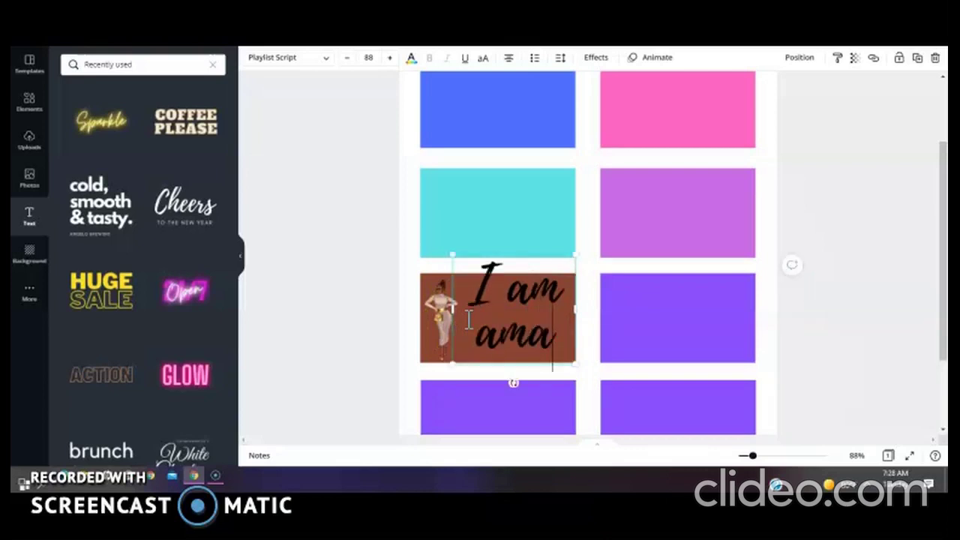
pyautogui.write('zing')
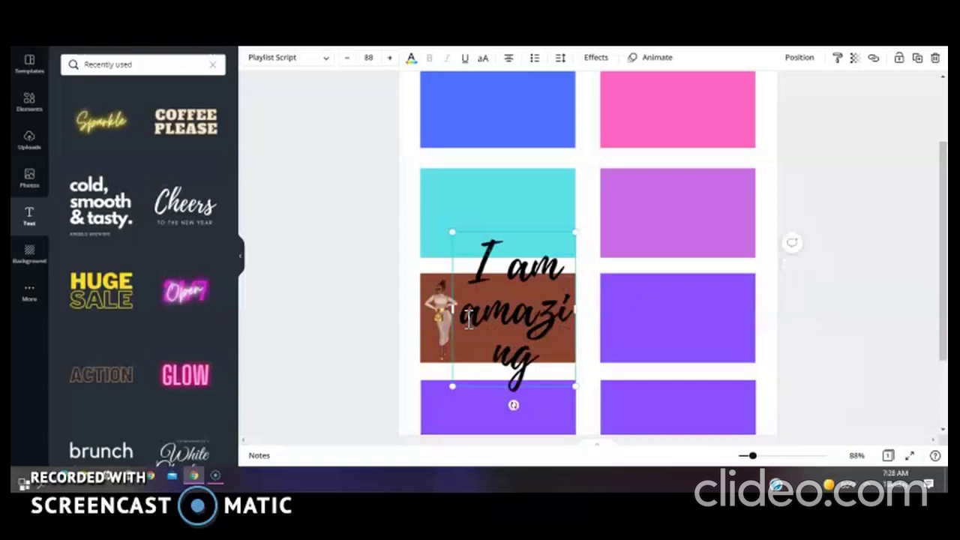
pyautogui.moveTo(573, 243); pyautogui.dragTo(556, 301)
pyautogui.moveTo(538, 335)
pyautogui.mouseDown()
pyautogui.moveTo(575, 331)
pyautogui.moveTo(530, 324)
pyautogui.mouseUp()
pyautogui.click(531, 346)
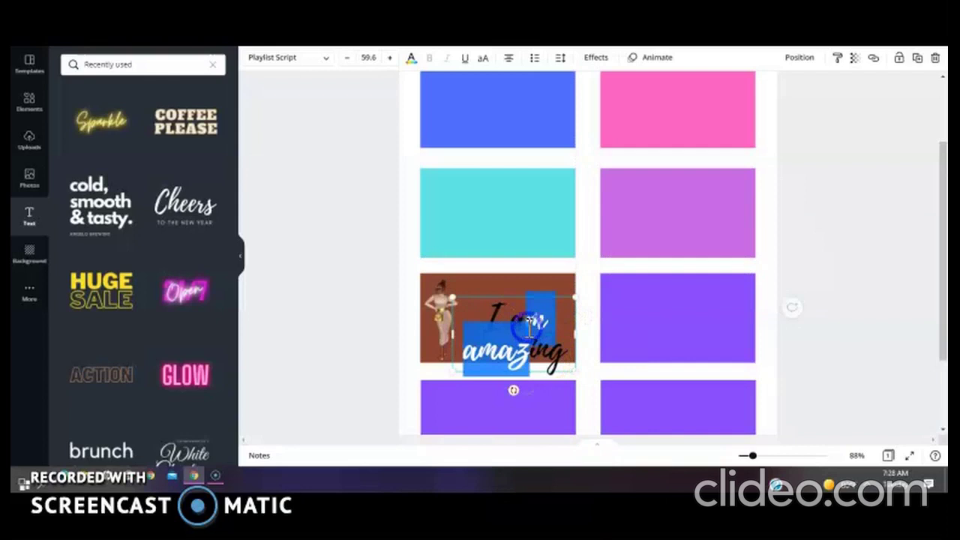
pyautogui.moveTo(539, 282); pyautogui.dragTo(508, 296)
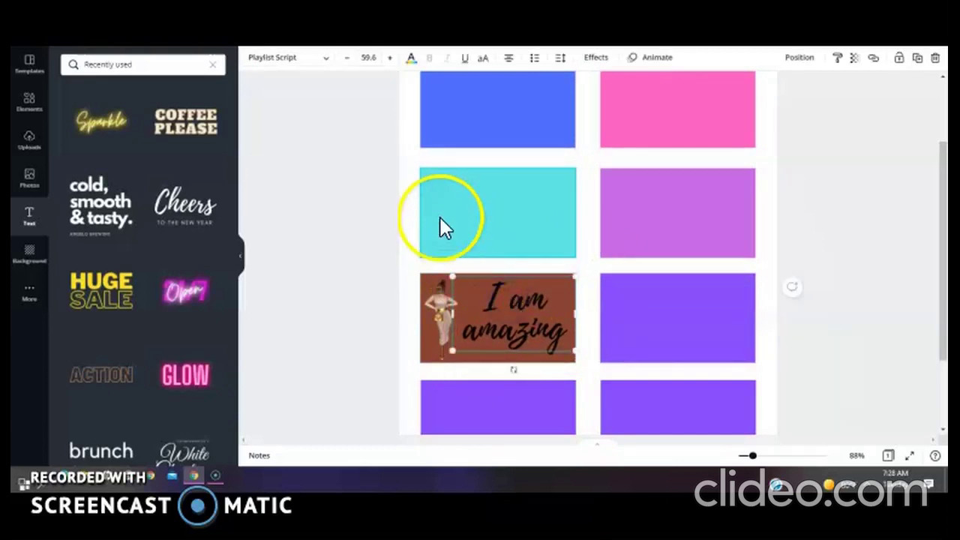
# - Recolor the "I am amazing" text with the dusty beige-pink tone from the woman image's photo colors
pyautogui.click(412, 60)
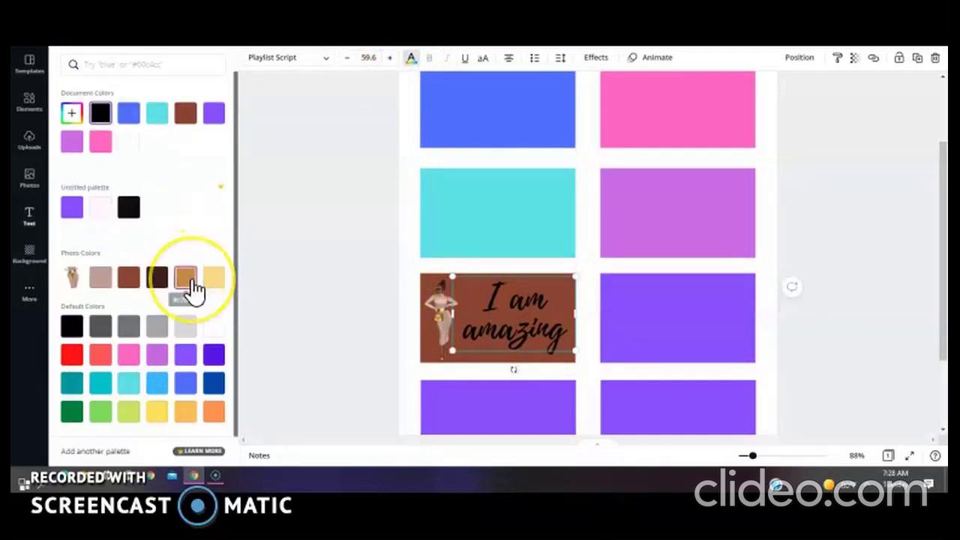
pyautogui.click(189, 279)
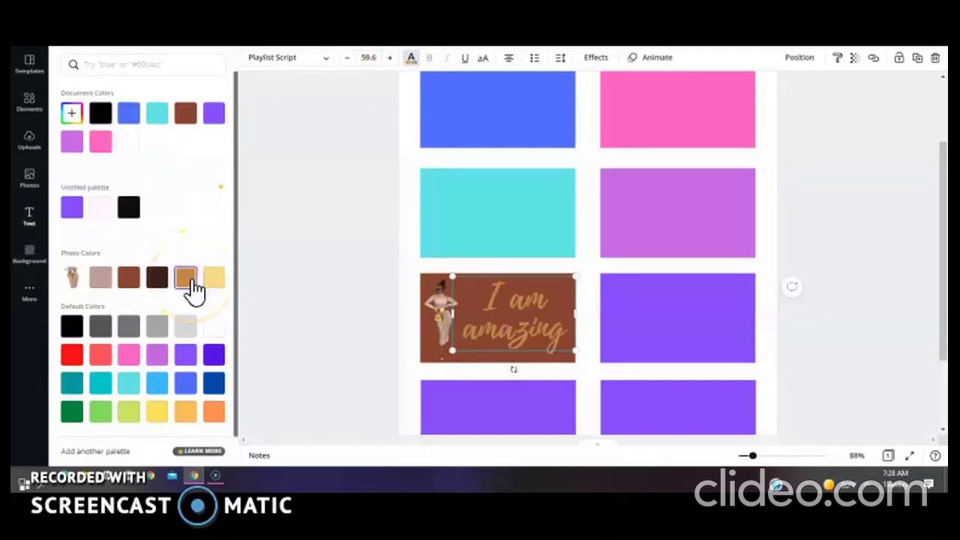
pyautogui.click(212, 284)
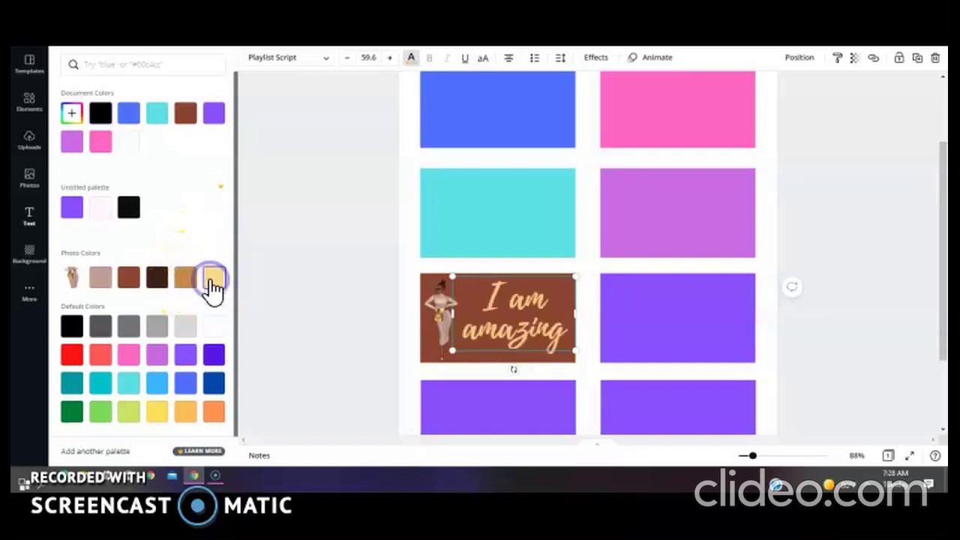
pyautogui.click(107, 287)
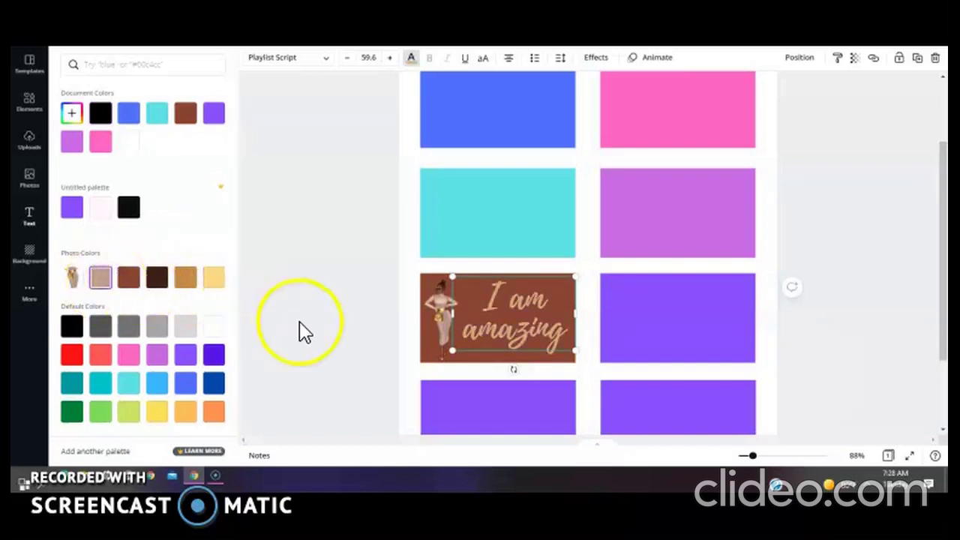
pyautogui.click(326, 318)
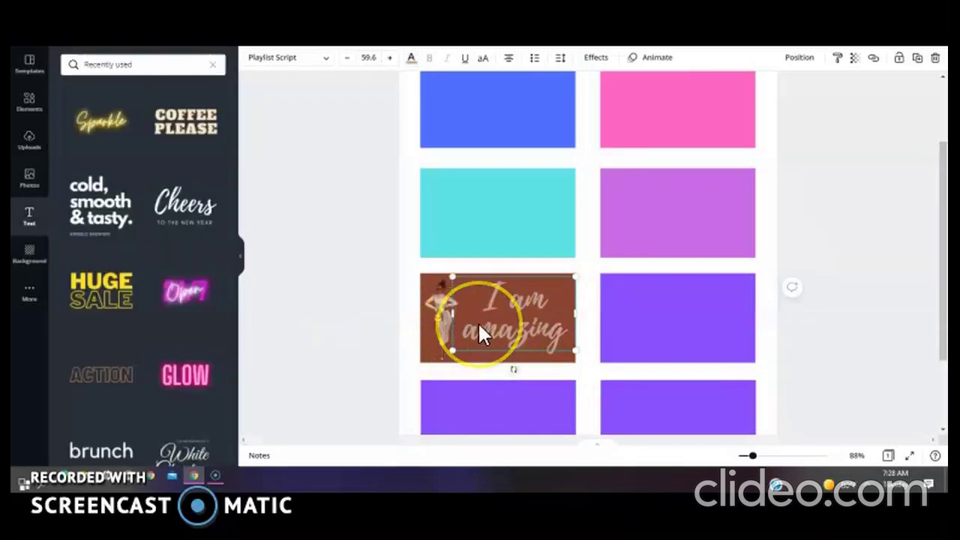
# - Copy the woman image from the brown rectangle and place the duplicate at the left end of the turquoise rectangle
pyautogui.click(442, 316)
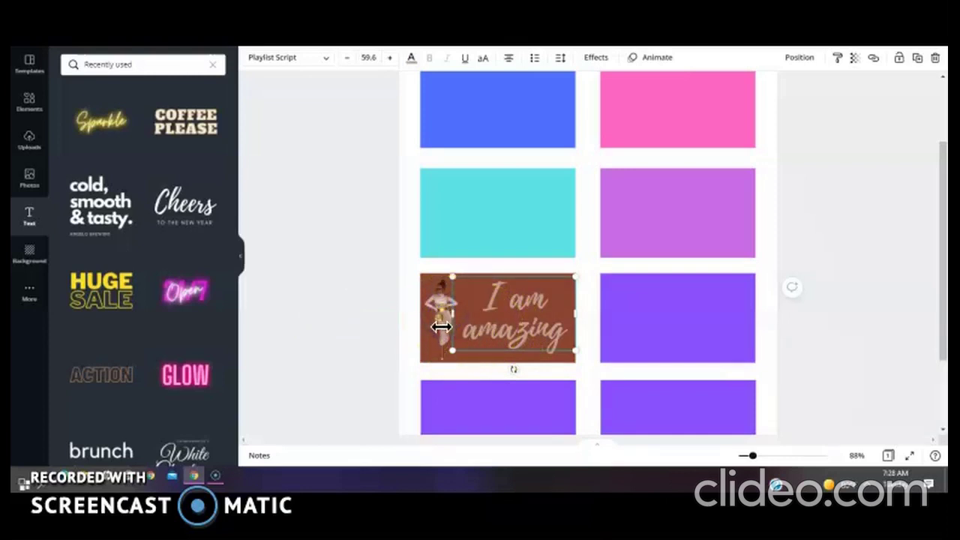
pyautogui.click(328, 341)
pyautogui.click(438, 321)
pyautogui.rightClick(440, 328)
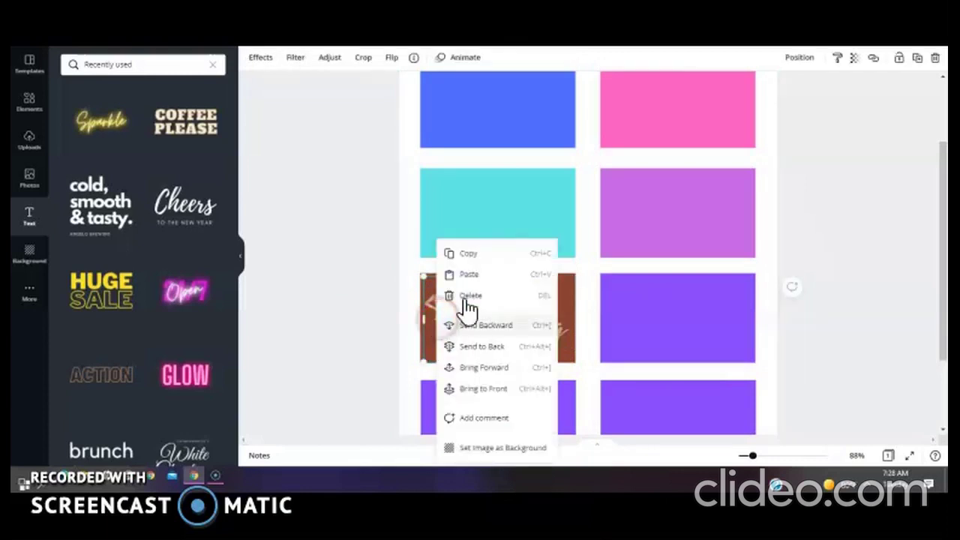
pyautogui.click(486, 256)
pyautogui.rightClick(487, 225)
pyautogui.click(522, 257)
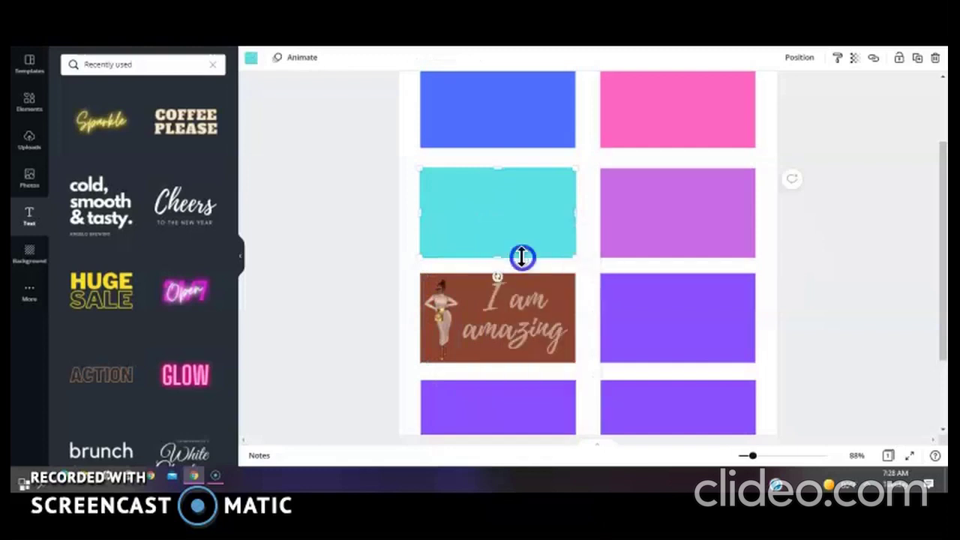
pyautogui.click(441, 331)
pyautogui.moveTo(451, 266); pyautogui.dragTo(441, 216)
# - Copy the "I am amazing" text and position the duplicate beside the woman in the turquoise rectangle
pyautogui.click(490, 287)
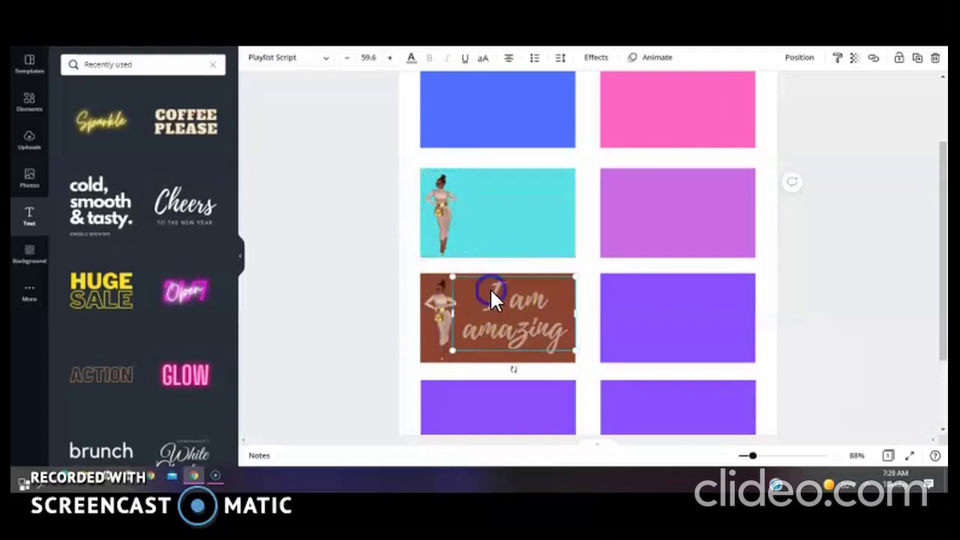
pyautogui.rightClick(492, 286)
pyautogui.click(528, 293)
pyautogui.rightClick(521, 212)
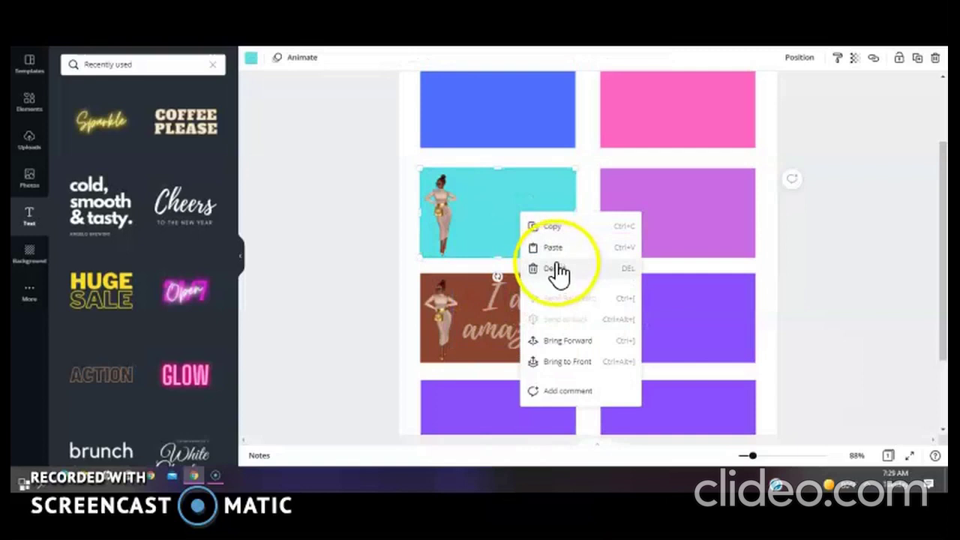
pyautogui.click(553, 249)
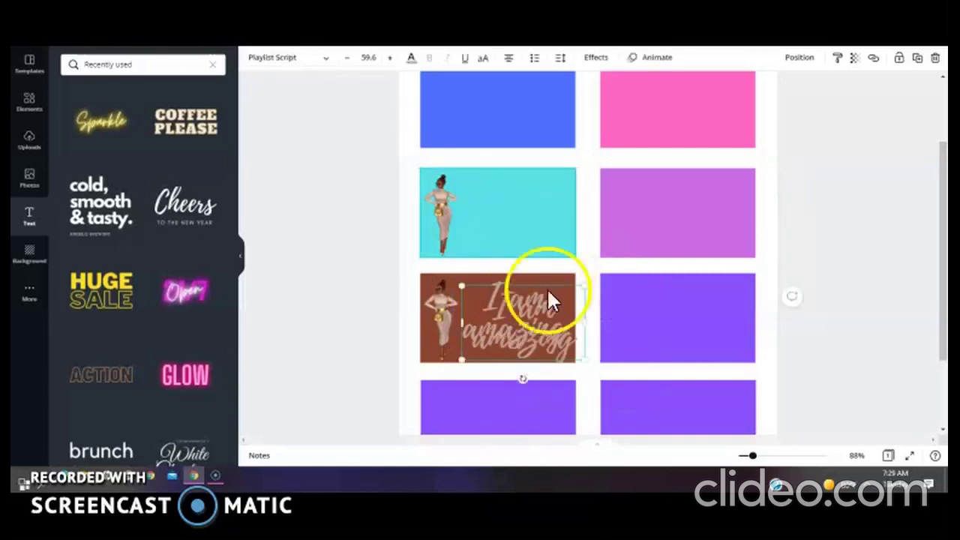
pyautogui.moveTo(530, 326); pyautogui.dragTo(516, 216)
pyautogui.click(528, 223)
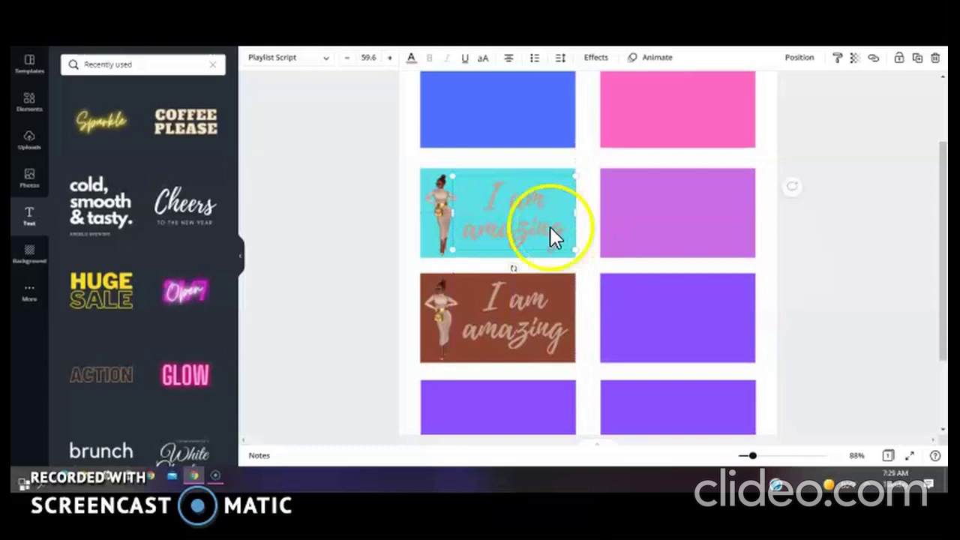
pyautogui.moveTo(529, 285); pyautogui.dragTo(529, 215)
# - Paste another "I am amazing" text and move it into the right part of the light purple rectangle
pyautogui.click(661, 198)
pyautogui.rightClick(661, 198)
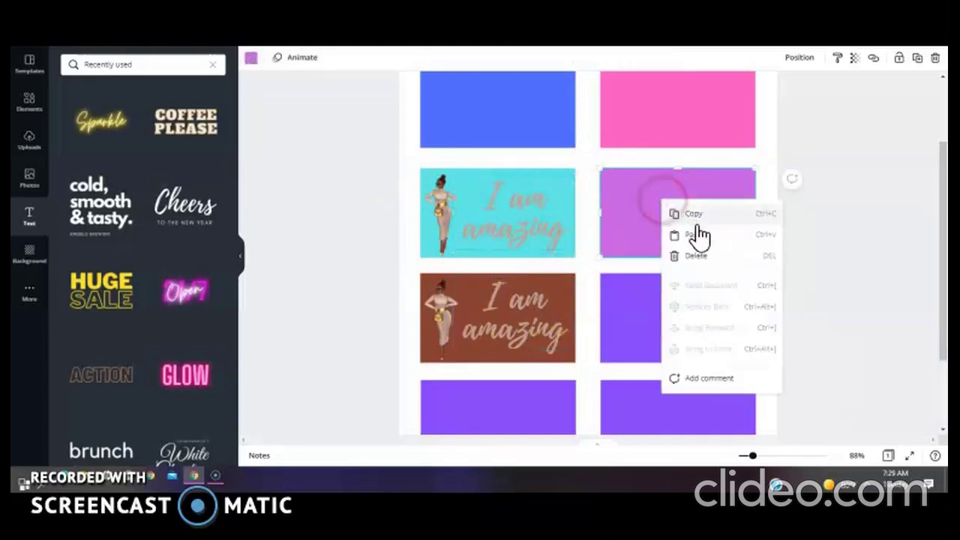
pyautogui.click(700, 243)
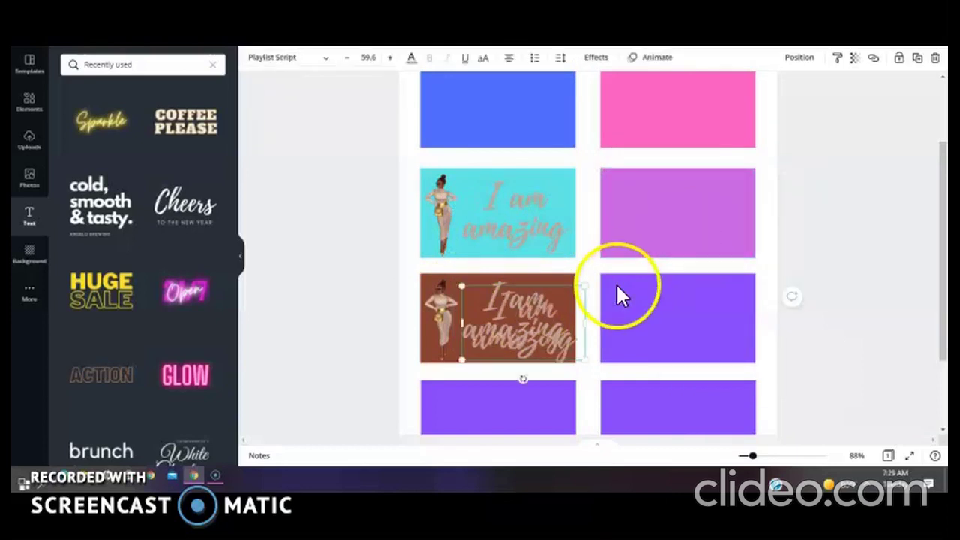
pyautogui.click(535, 342)
pyautogui.moveTo(614, 307); pyautogui.dragTo(703, 229)
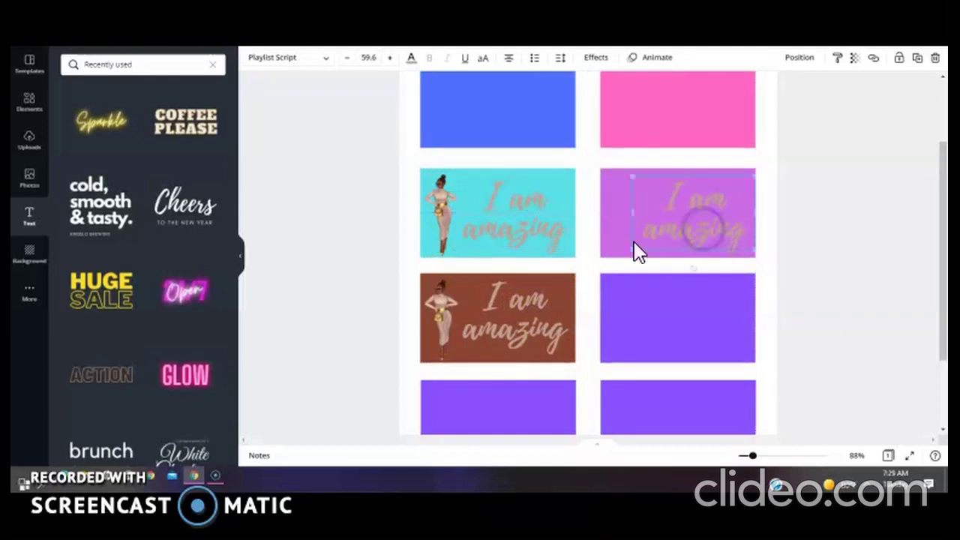
# - Copy the woman image from the turquoise rectangle and place the duplicate left of the text in the light purple rectangle
pyautogui.click(443, 241)
pyautogui.rightClick(442, 241)
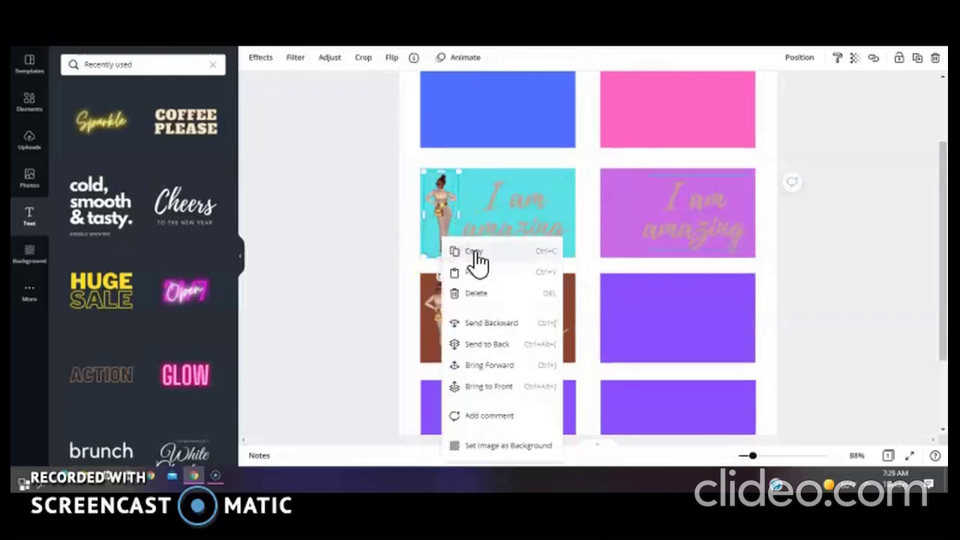
pyautogui.click(472, 252)
pyautogui.rightClick(620, 222)
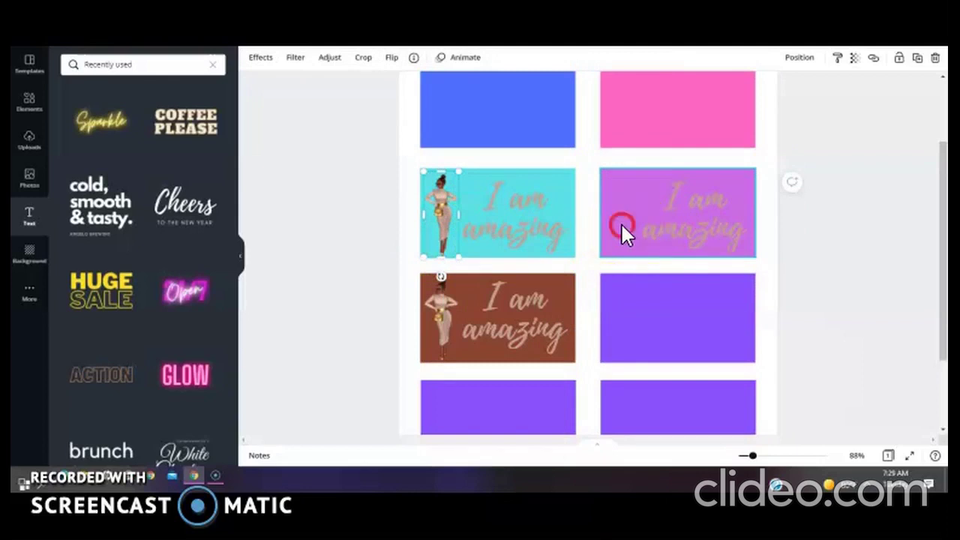
pyautogui.click(656, 261)
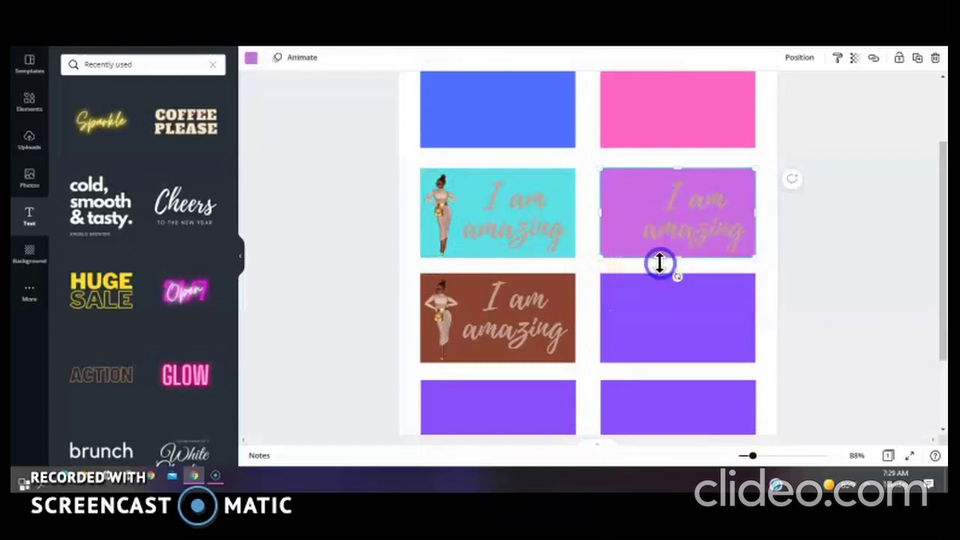
pyautogui.moveTo(451, 255); pyautogui.dragTo(627, 246)
pyautogui.click(843, 215)
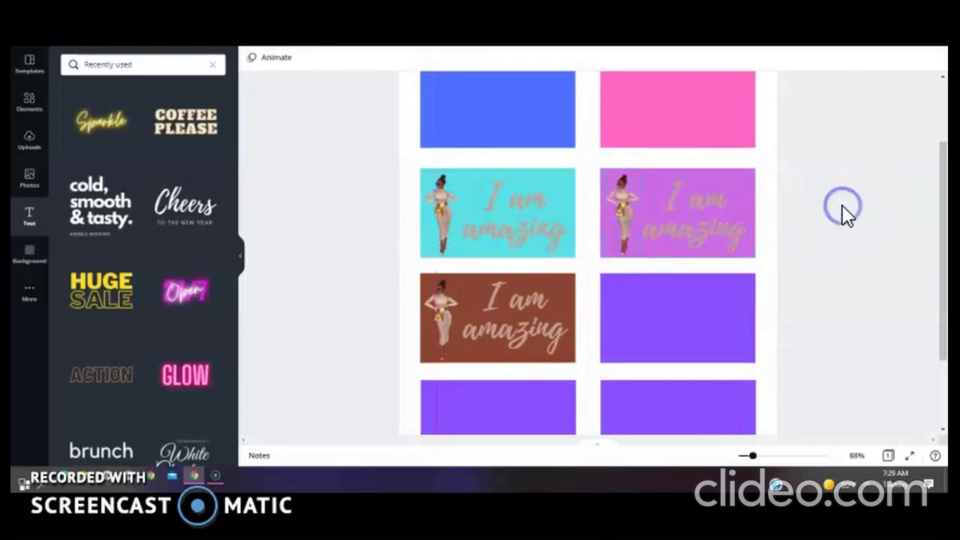
# - Paste another copy of the woman image and place it at the left end of the blue rectangle
pyautogui.click(942, 217)
pyautogui.moveTo(945, 225); pyautogui.dragTo(945, 205)
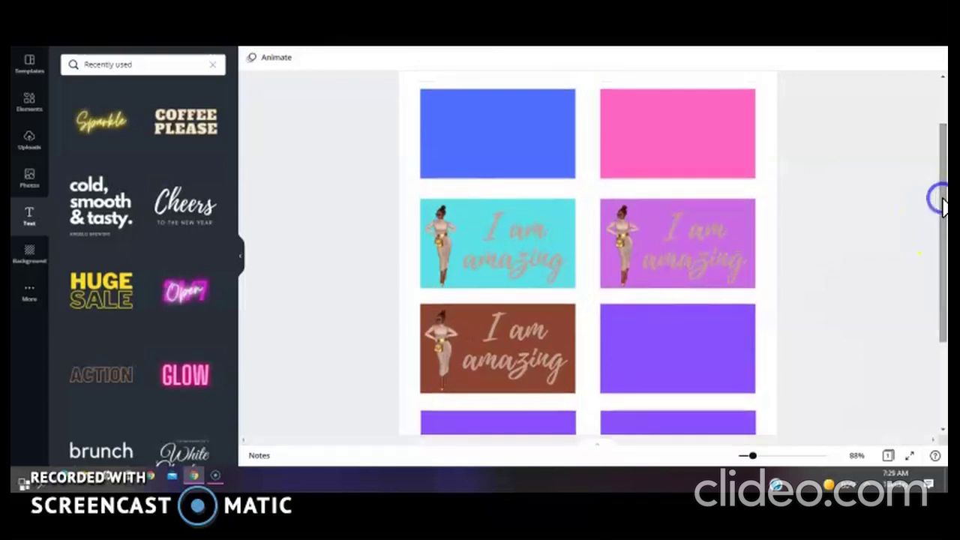
pyautogui.rightClick(446, 166)
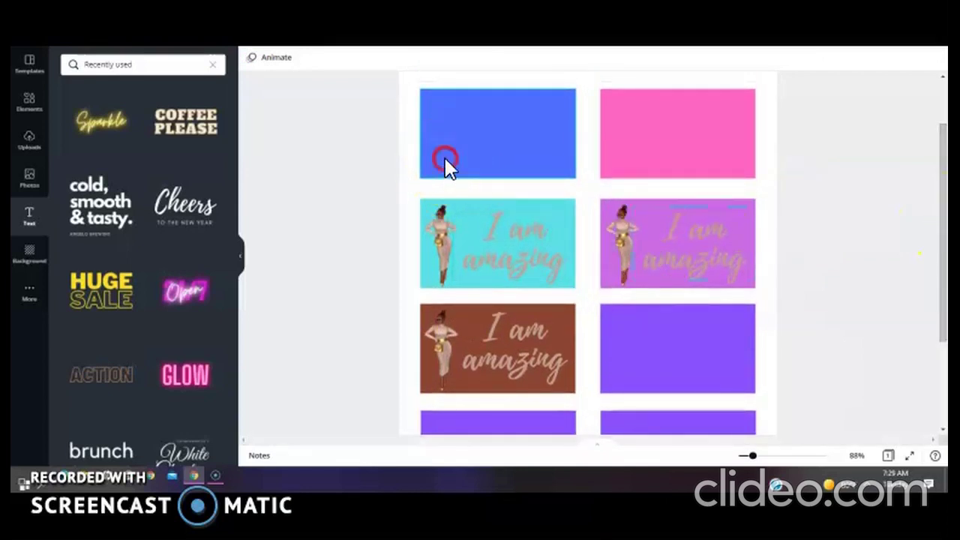
pyautogui.click(476, 194)
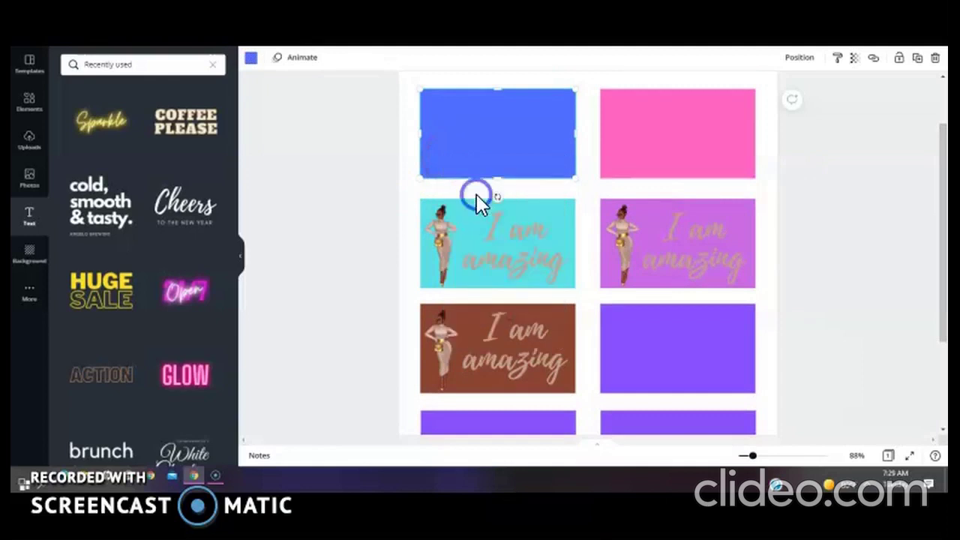
pyautogui.moveTo(476, 199); pyautogui.dragTo(448, 151)
# - Paste one more woman image and place it at the left end of the pink rectangle
pyautogui.rightClick(497, 151)
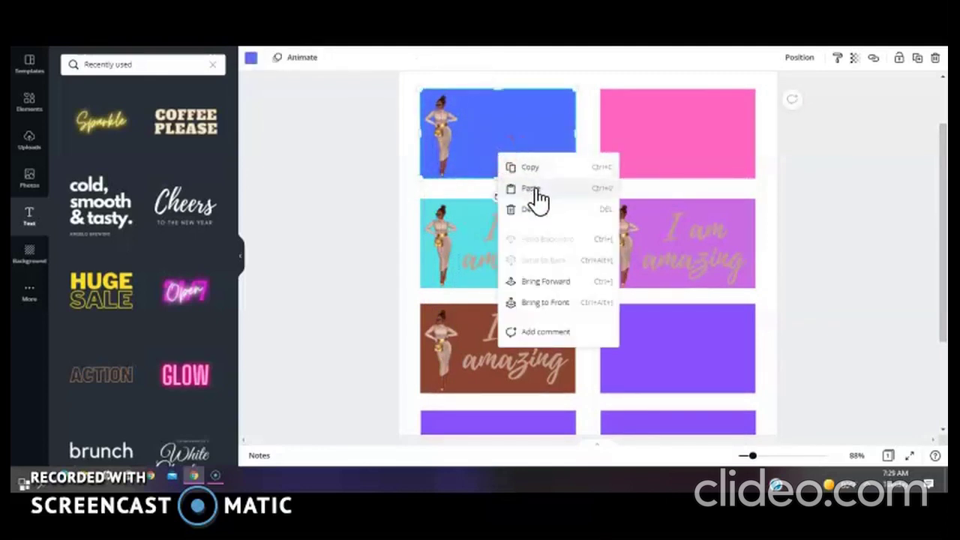
pyautogui.click(536, 191)
pyautogui.moveTo(482, 231); pyautogui.dragTo(629, 126)
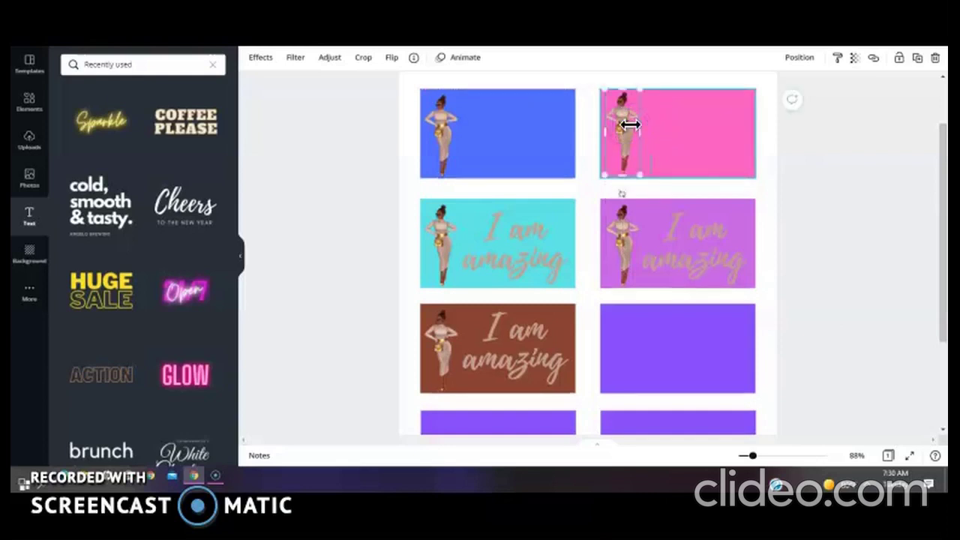
pyautogui.click(679, 148)
pyautogui.rightClick(680, 149)
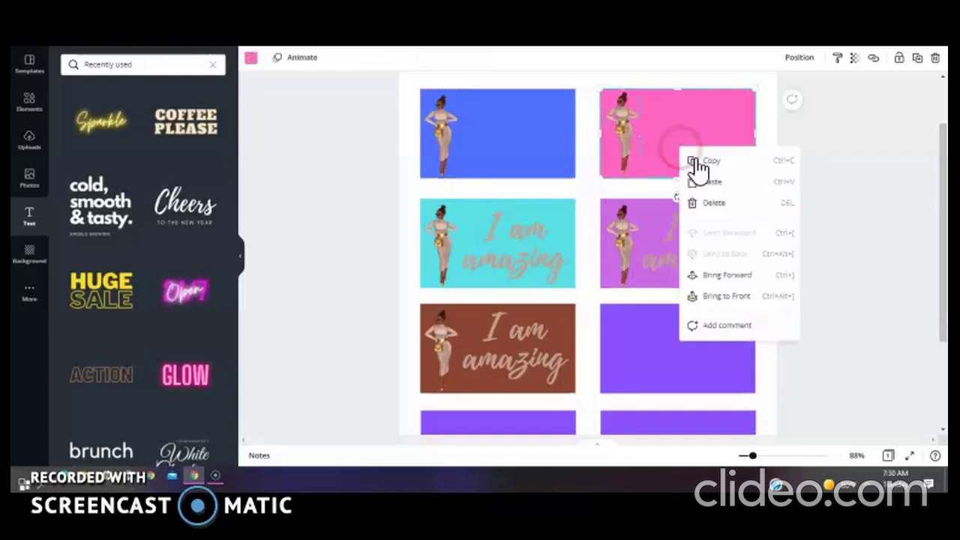
pyautogui.click(713, 184)
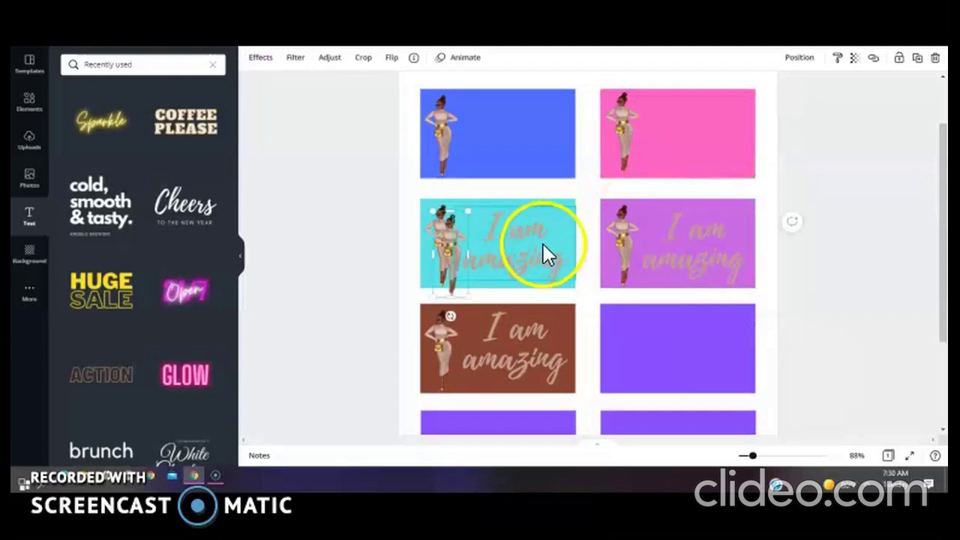
pyautogui.click(455, 268)
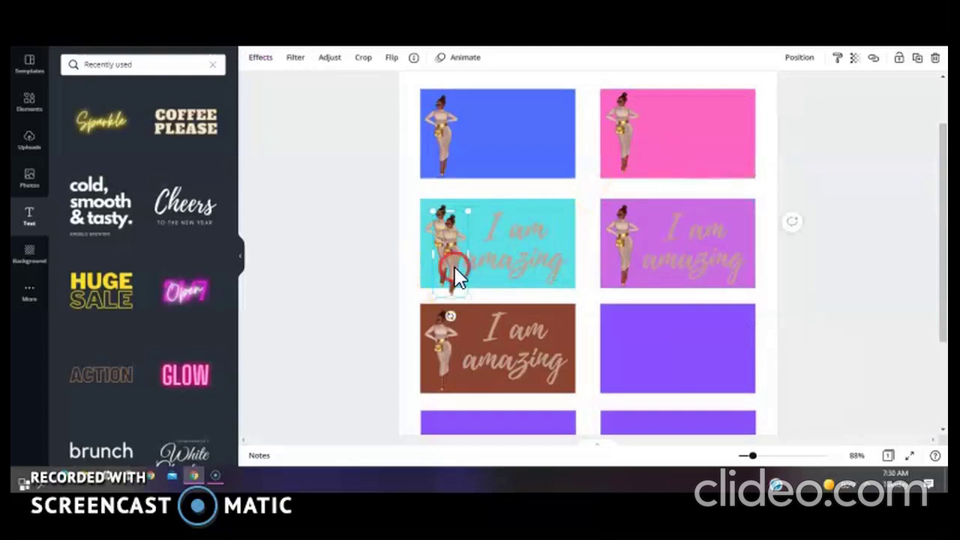
pyautogui.rightClick(455, 269)
pyautogui.click(496, 293)
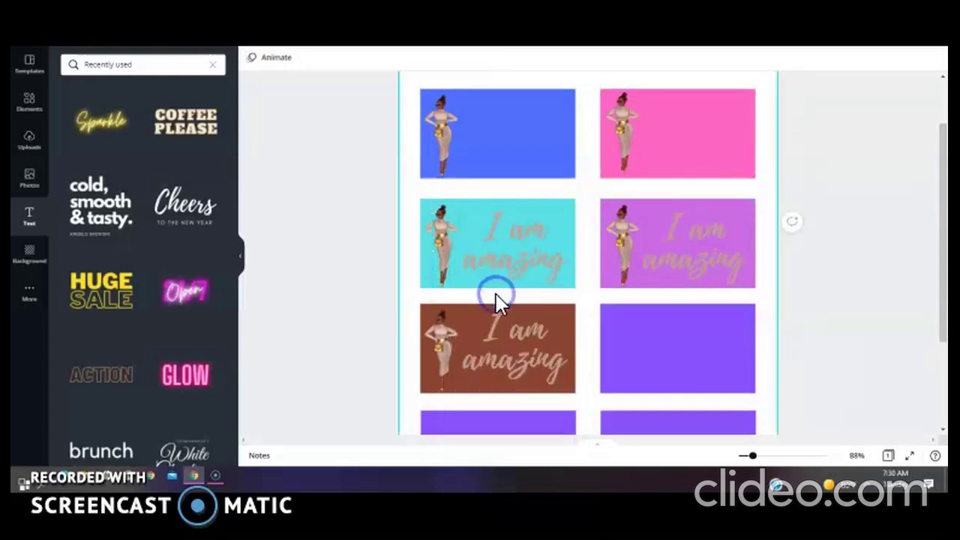
# - Copy the "I am amazing" text from the turquoise rectangle and place the duplicate beside the woman in the pink rectangle
pyautogui.click(516, 252)
pyautogui.rightClick(516, 252)
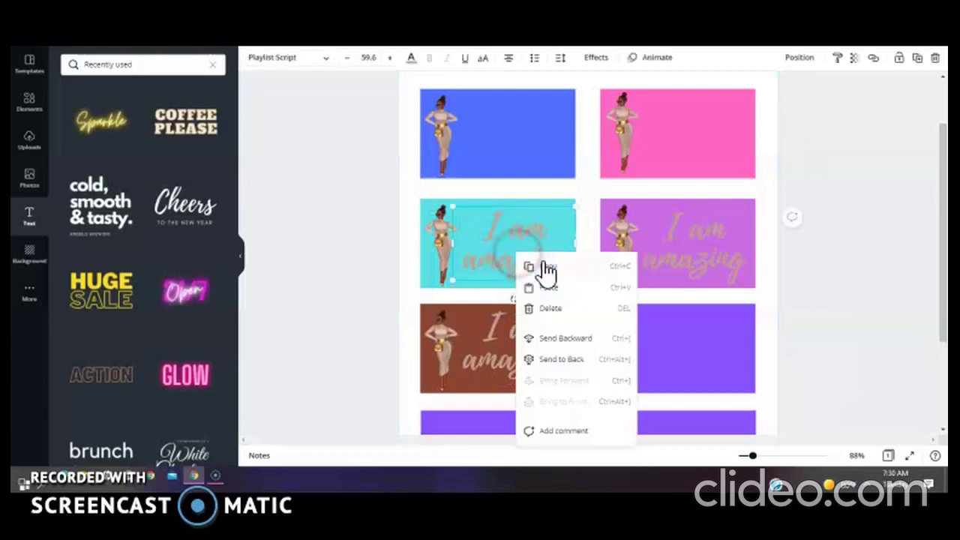
pyautogui.click(550, 269)
pyautogui.click(669, 152)
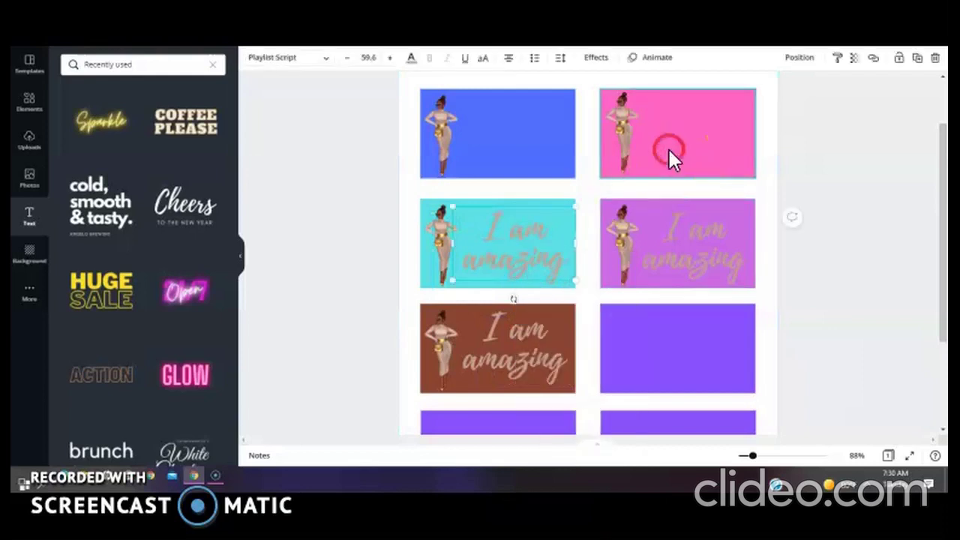
pyautogui.rightClick(669, 152)
pyautogui.click(713, 183)
pyautogui.click(503, 270)
pyautogui.moveTo(502, 268); pyautogui.dragTo(523, 257)
pyautogui.moveTo(634, 156); pyautogui.dragTo(683, 144)
pyautogui.click(884, 220)
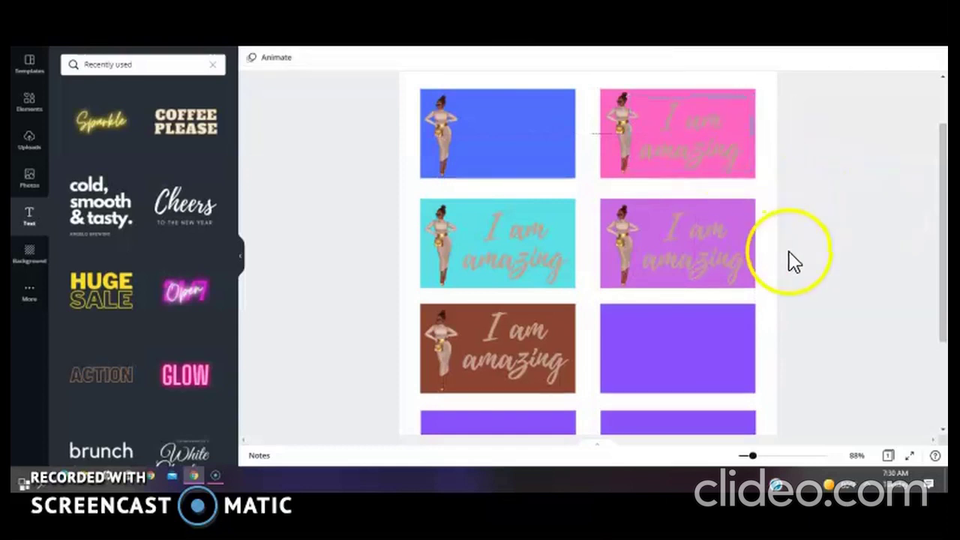
# - Group the light purple rectangle with its woman image and "I am amazing" text
pyautogui.click(733, 266)
pyautogui.moveTo(732, 262); pyautogui.dragTo(602, 230)
pyautogui.rightClick(666, 236)
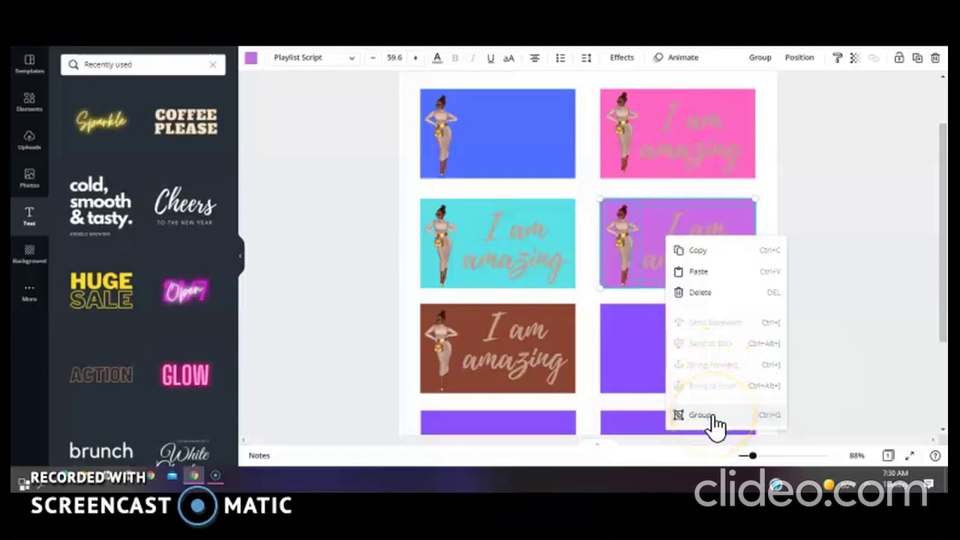
pyautogui.click(712, 419)
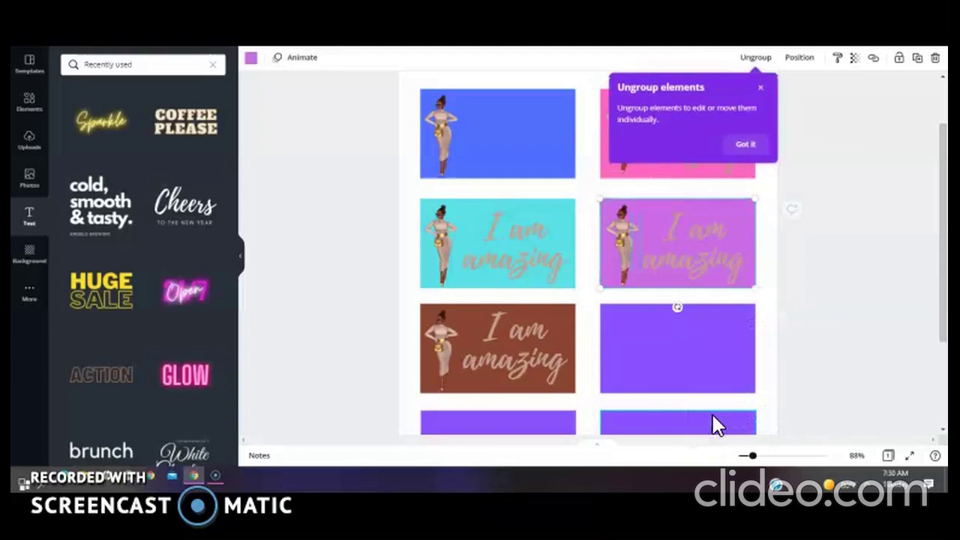
# - Paste the copied "I am amazing" text onto the blank second page
pyautogui.moveTo(943, 270); pyautogui.dragTo(941, 348)
pyautogui.click(649, 408)
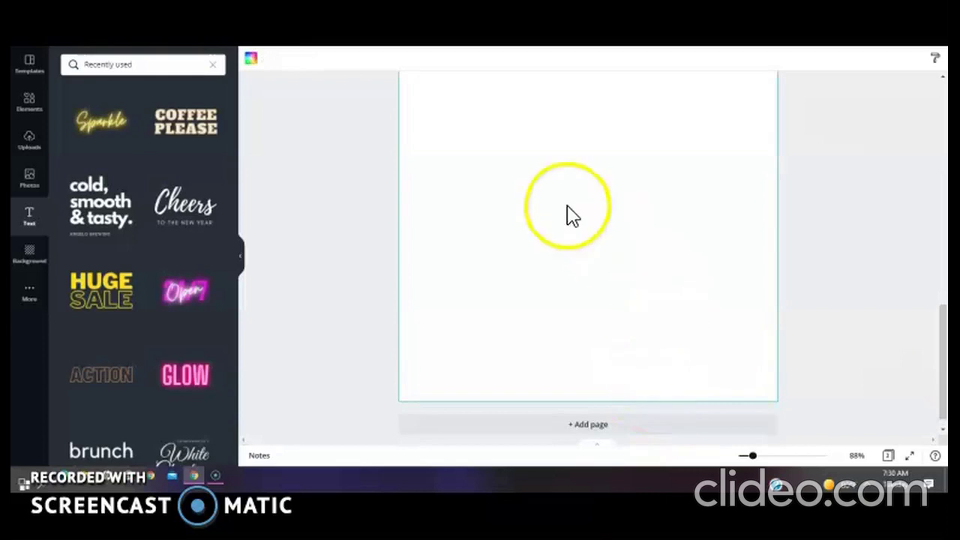
pyautogui.rightClick(570, 213)
pyautogui.click(600, 240)
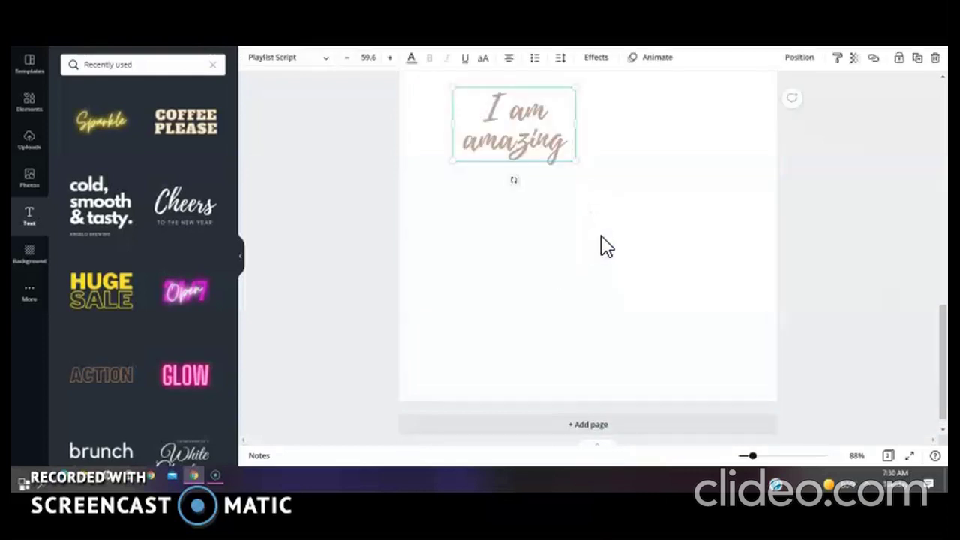
# - Dismiss the ungroup tip on the first page and ungroup the light purple rectangle, woman image and text
pyautogui.moveTo(941, 351); pyautogui.dragTo(935, 172)
pyautogui.click(872, 240)
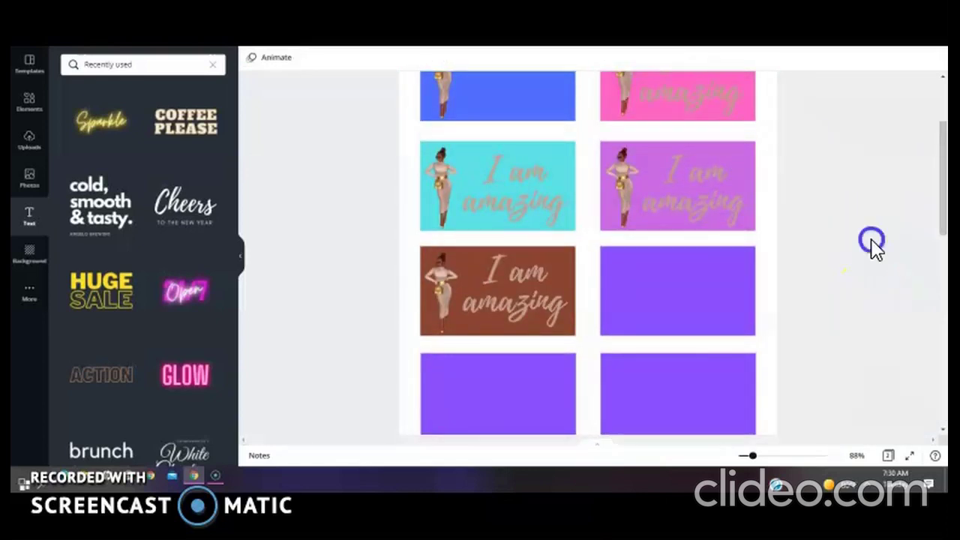
pyautogui.moveTo(828, 205); pyautogui.dragTo(592, 149)
pyautogui.click(694, 131)
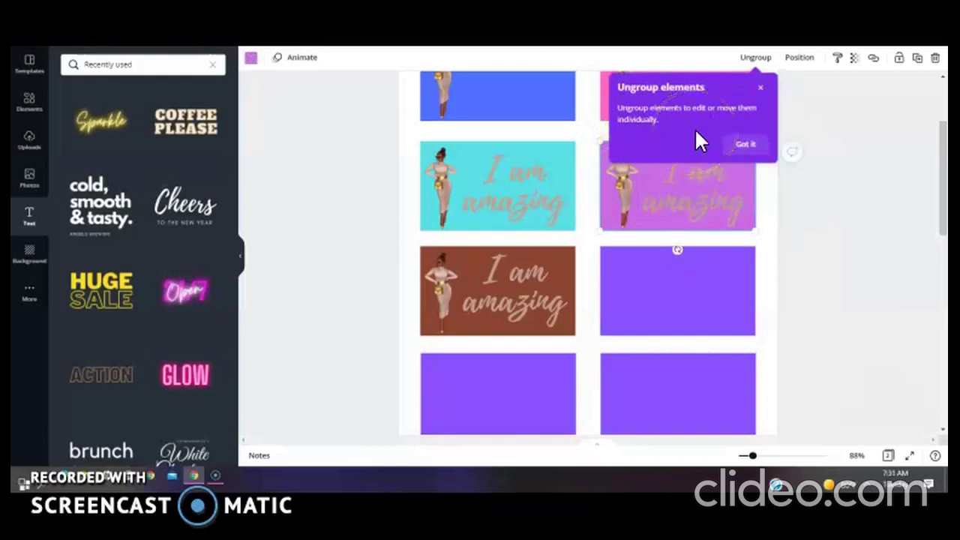
pyautogui.click(761, 86)
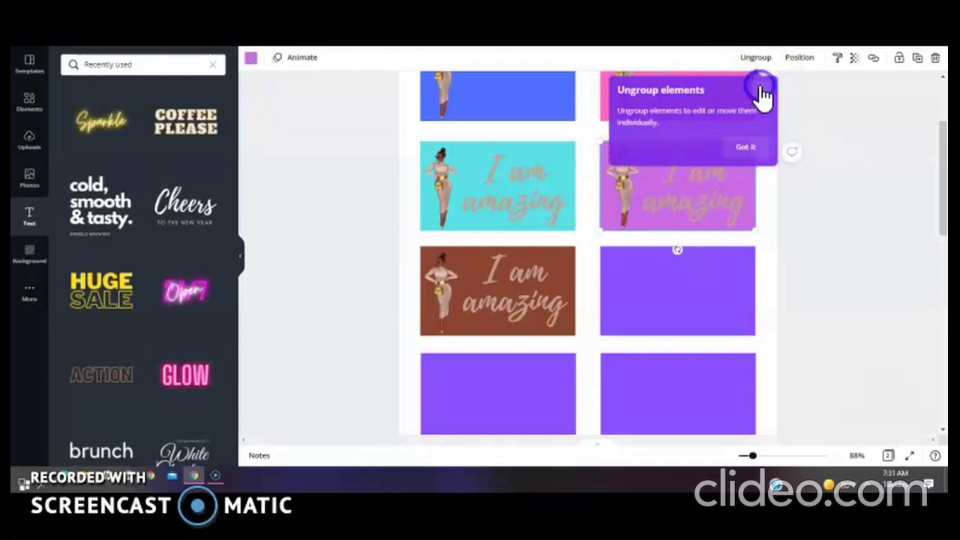
pyautogui.rightClick(729, 150)
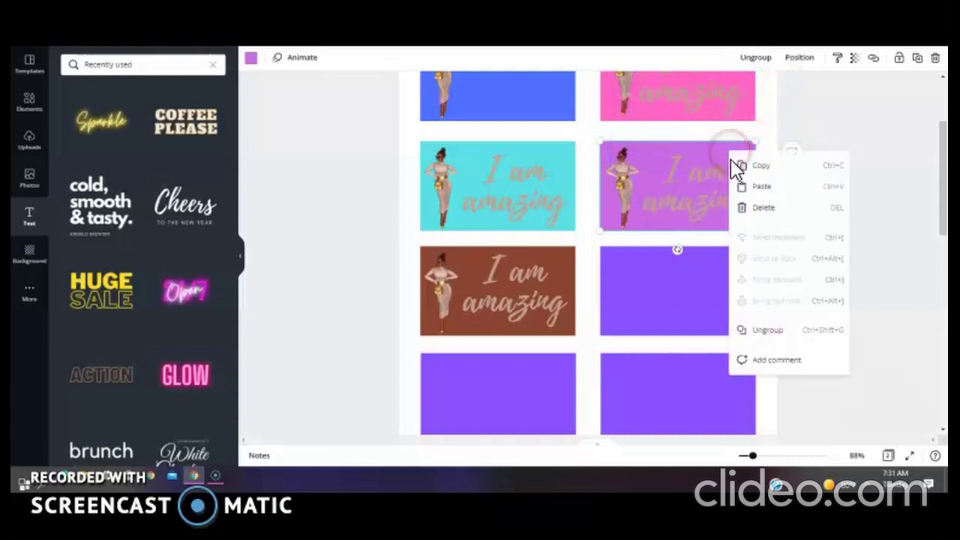
pyautogui.click(773, 334)
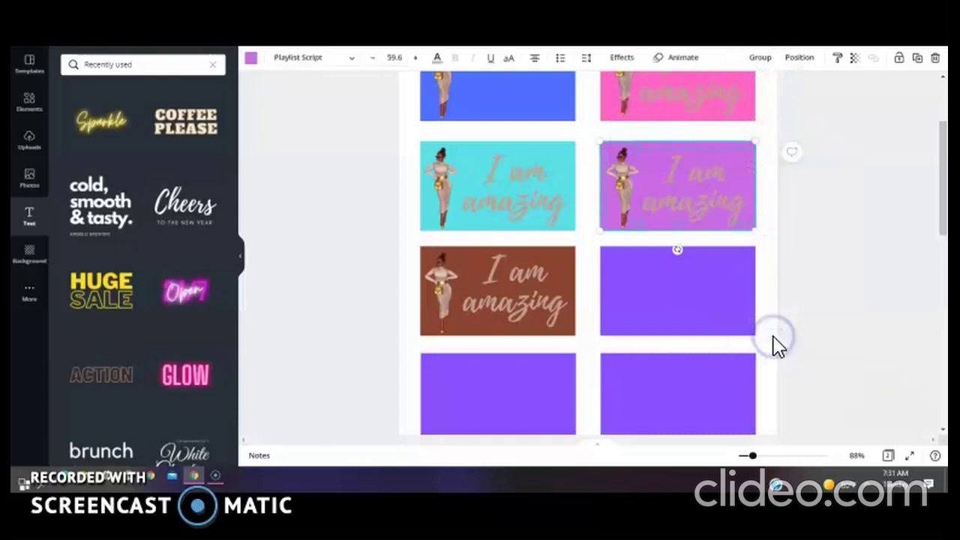
# - Select the light purple rectangle, woman image and text together and group them again
pyautogui.click(835, 228)
pyautogui.moveTo(841, 223); pyautogui.dragTo(601, 149)
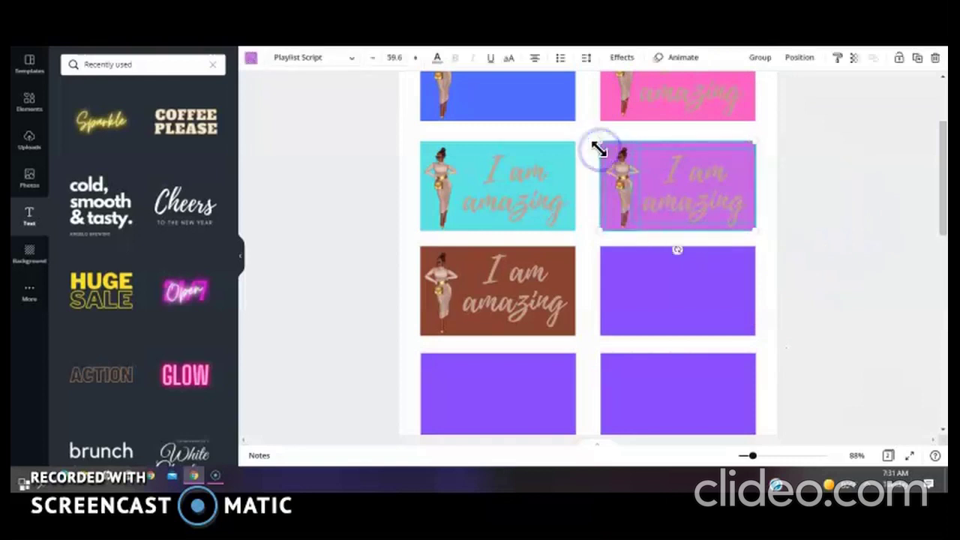
pyautogui.rightClick(652, 175)
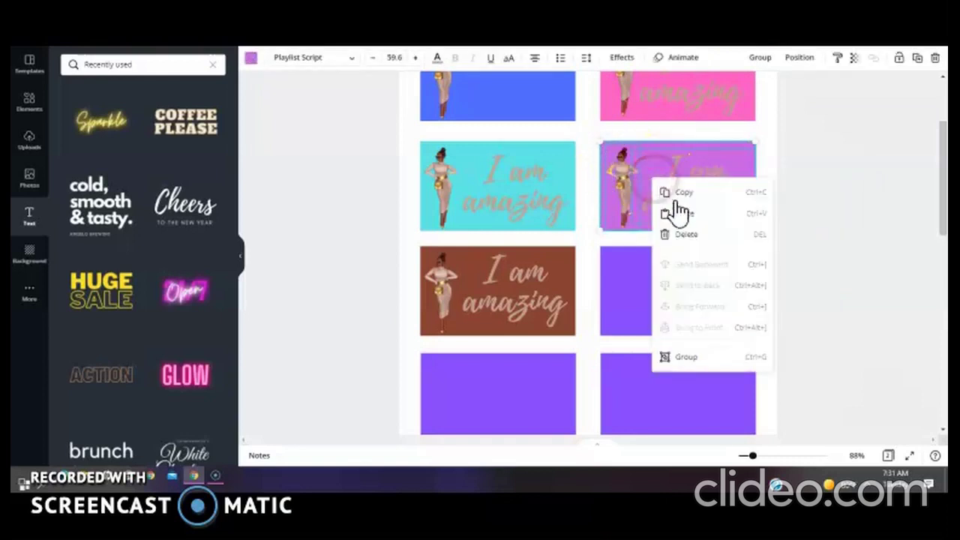
pyautogui.click(701, 360)
# - Copy the grouped light purple card from the first page and paste it onto the second page
pyautogui.click(644, 159)
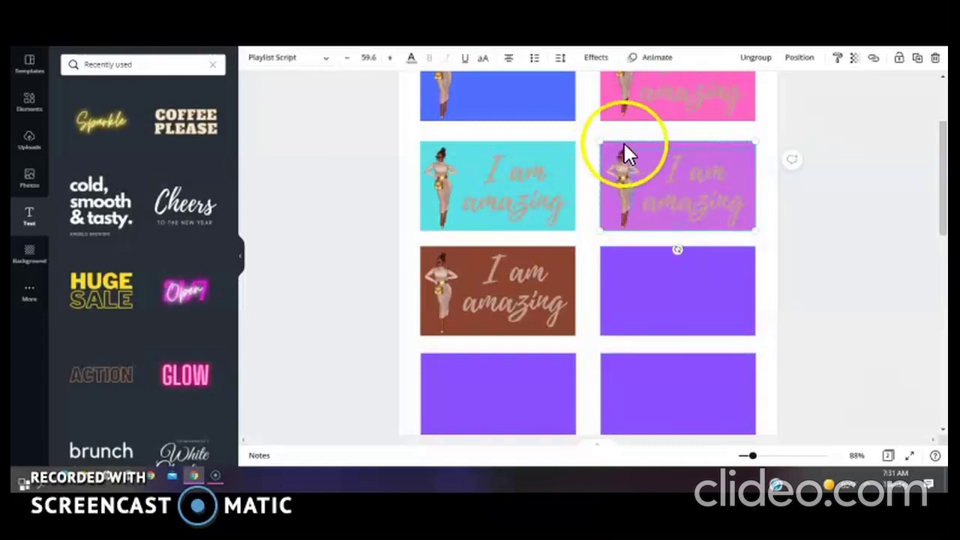
pyautogui.click(780, 180)
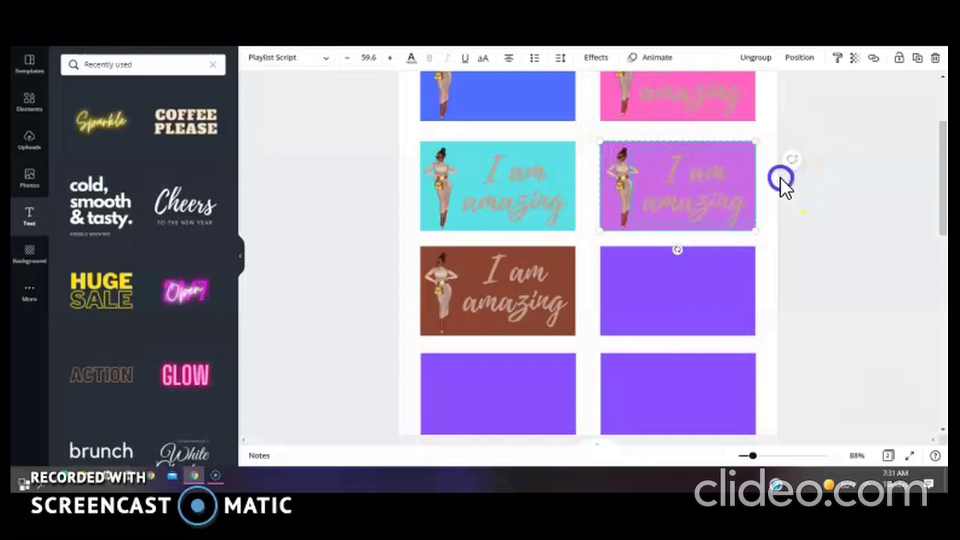
pyautogui.rightClick(754, 219)
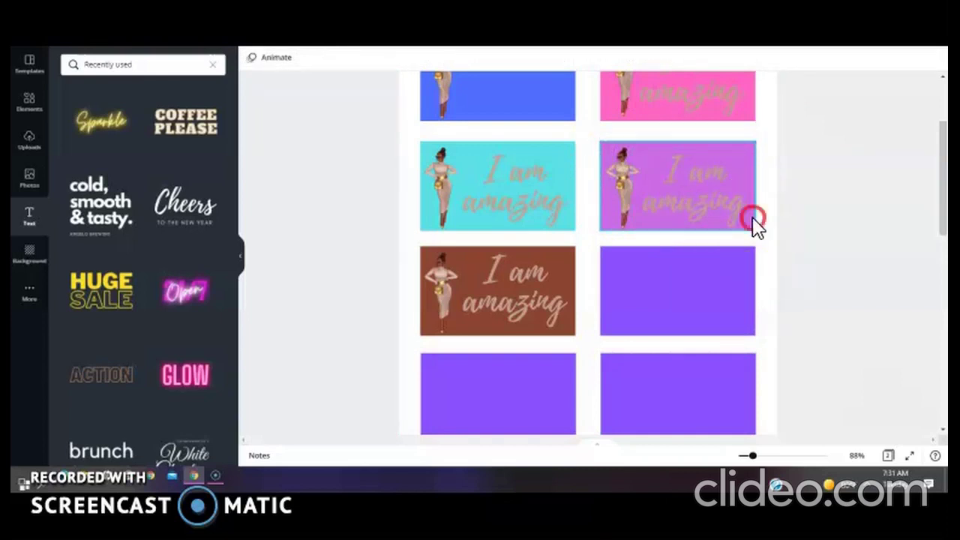
pyautogui.click(783, 234)
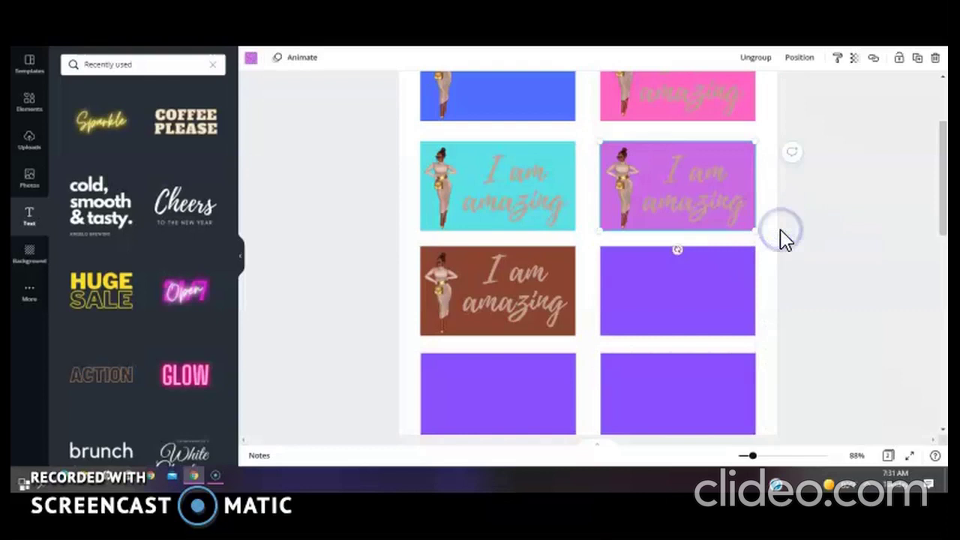
pyautogui.moveTo(926, 140); pyautogui.dragTo(928, 322)
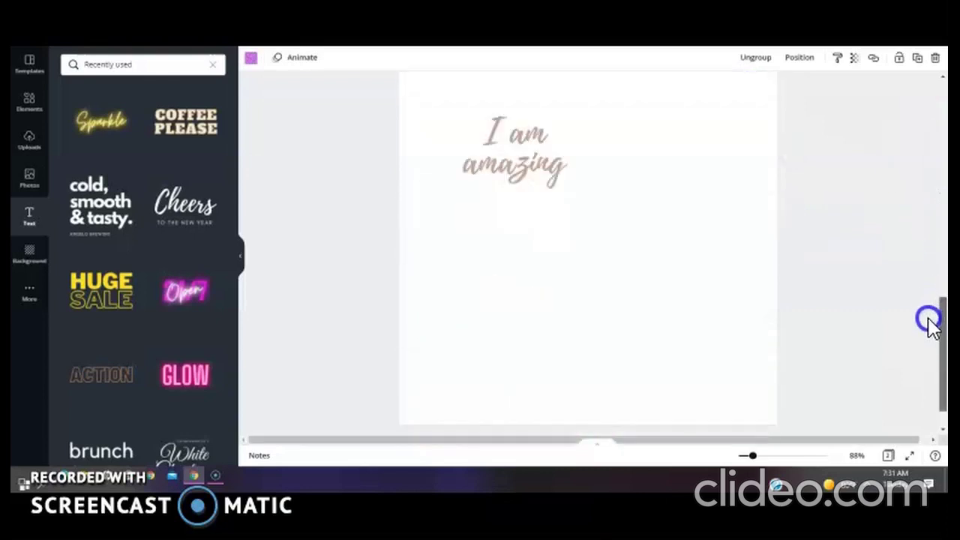
pyautogui.rightClick(672, 332)
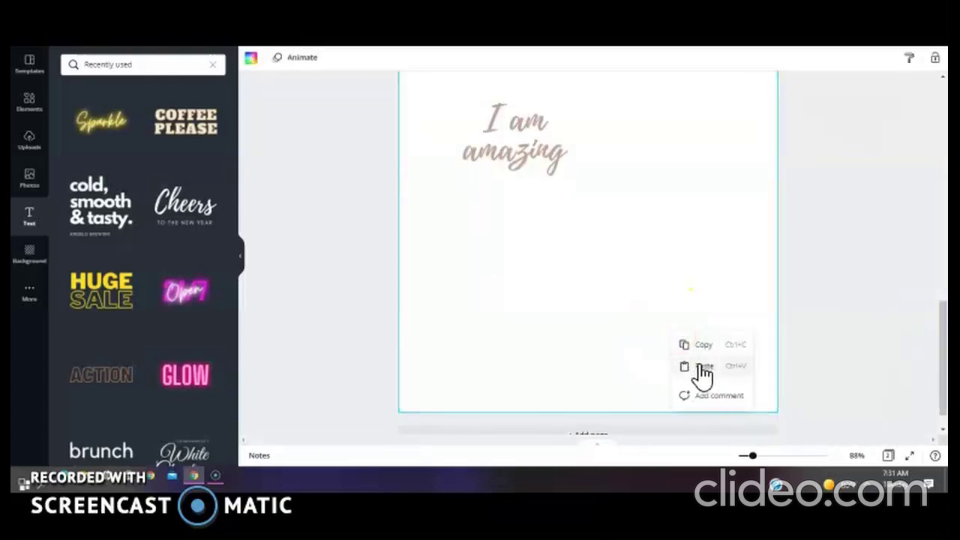
pyautogui.click(699, 366)
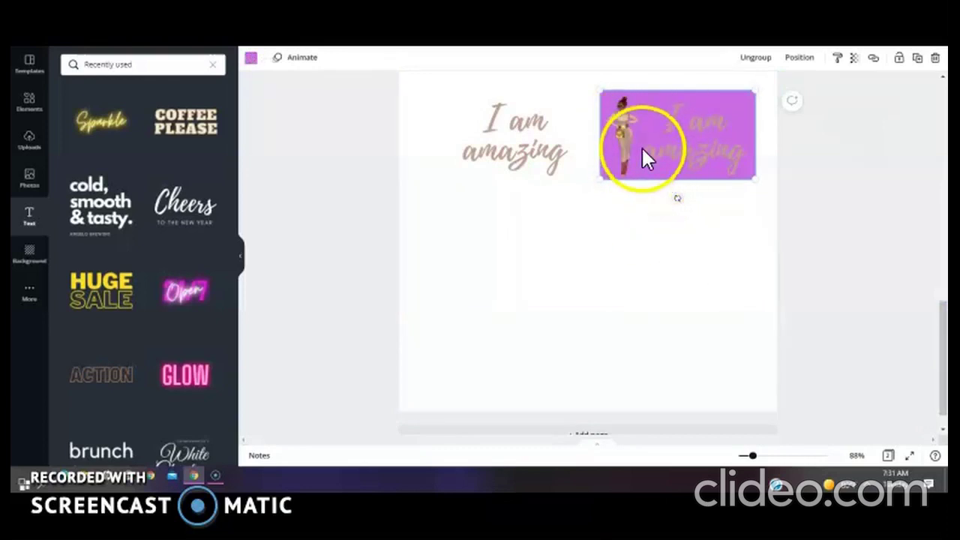
# - Examine the pasted card on the second page by selecting its woman image, its text and its purple rectangle
pyautogui.click(691, 131)
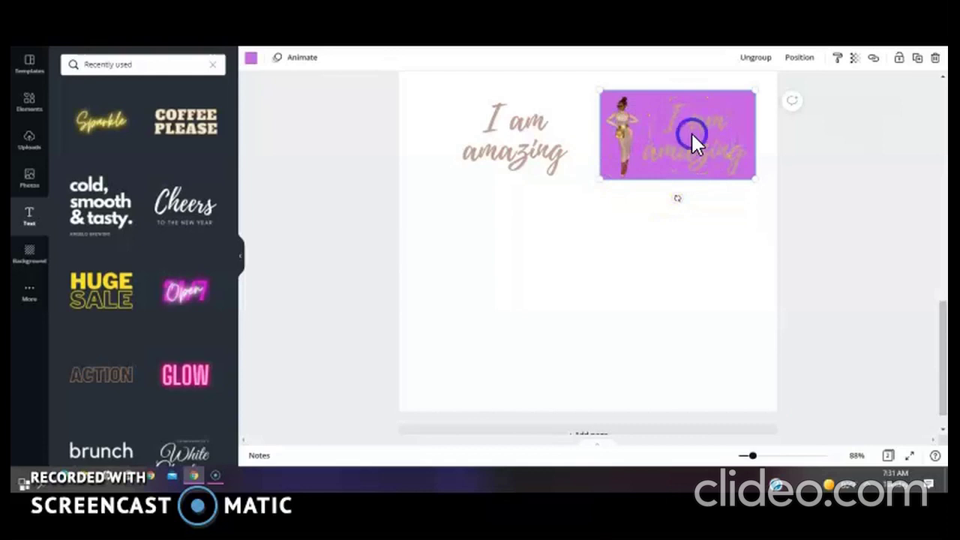
pyautogui.click(620, 139)
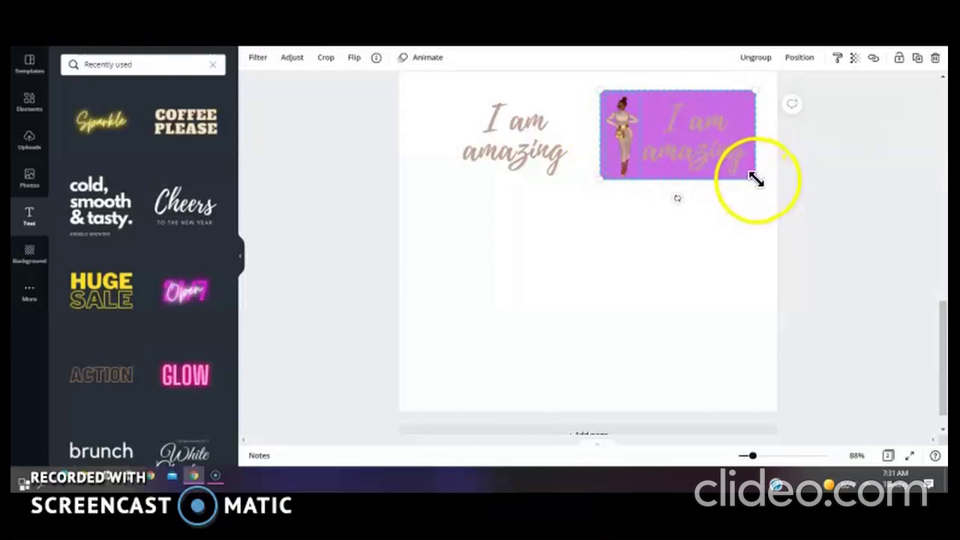
pyautogui.click(697, 184)
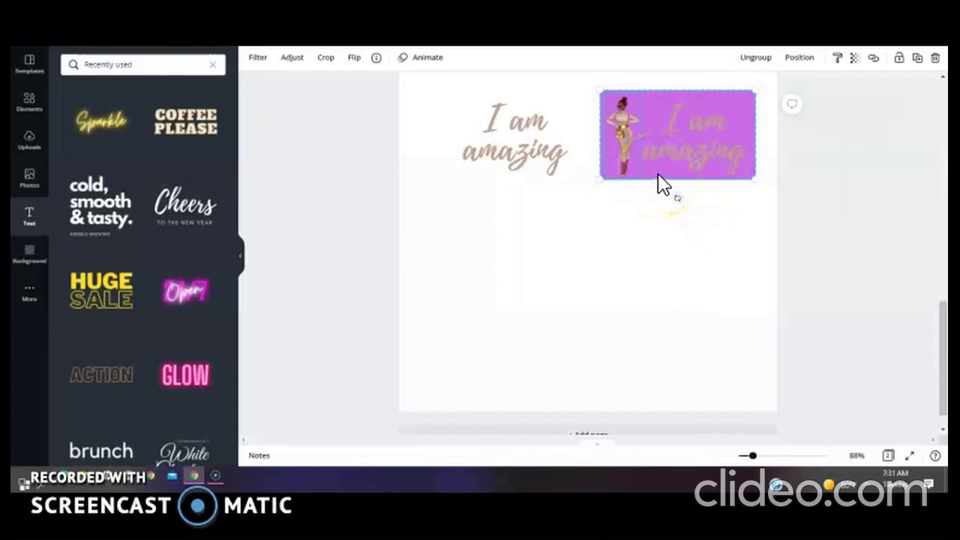
pyautogui.click(658, 174)
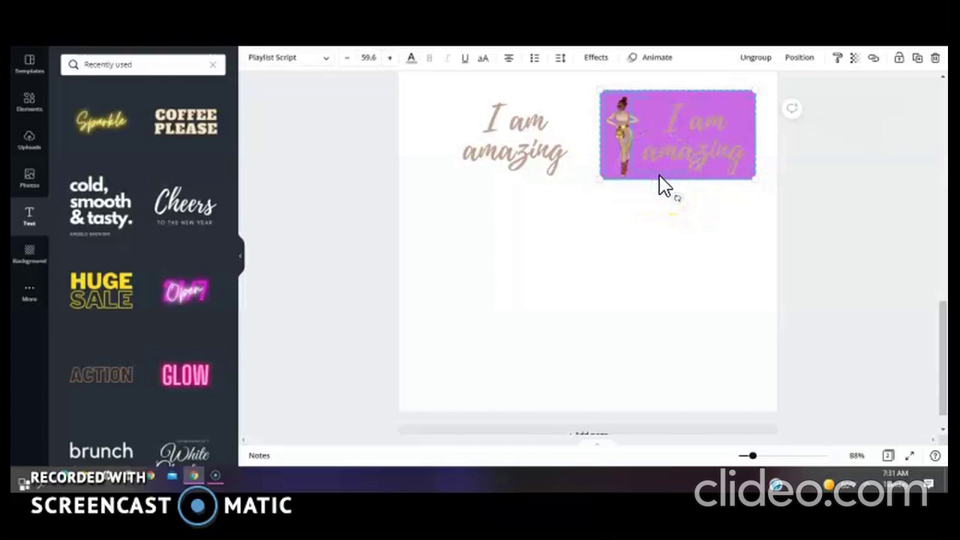
pyautogui.click(668, 174)
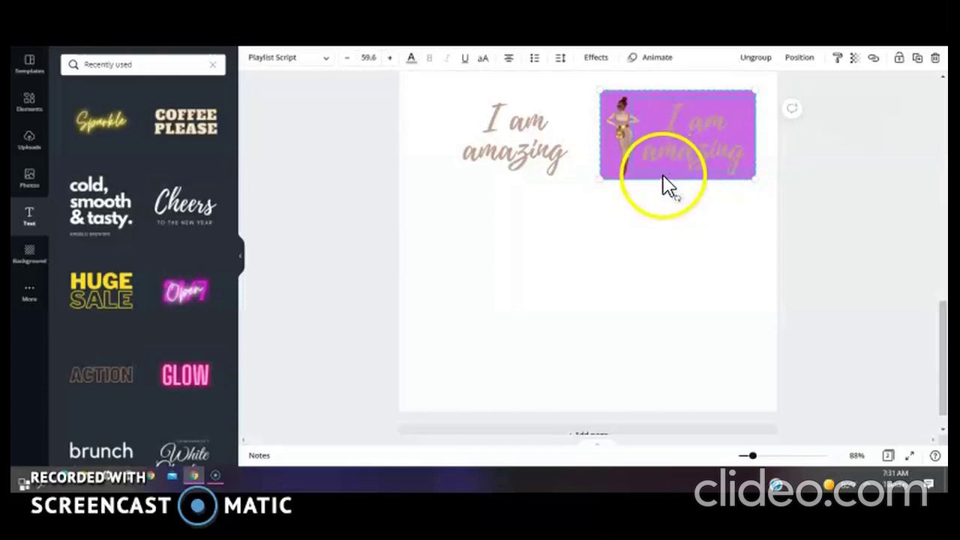
pyautogui.click(641, 188)
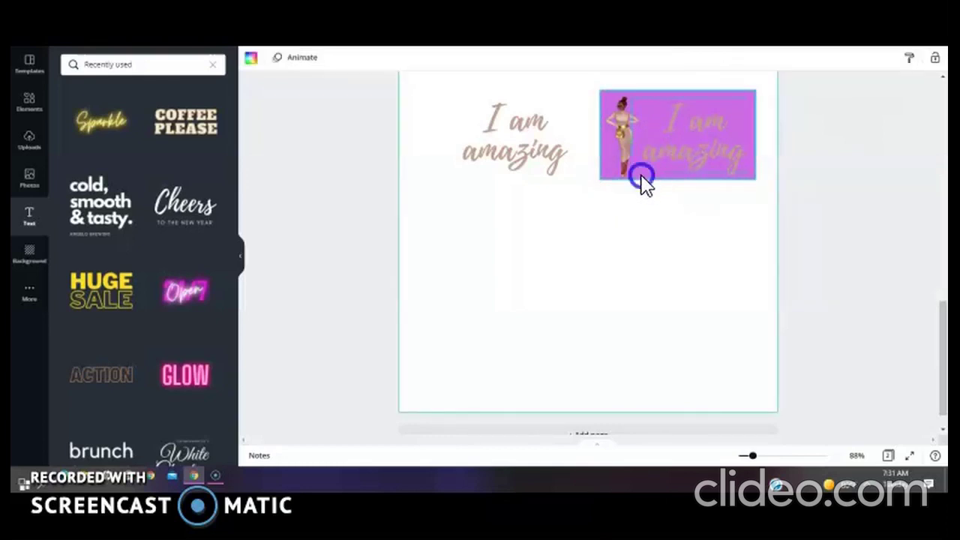
pyautogui.click(641, 177)
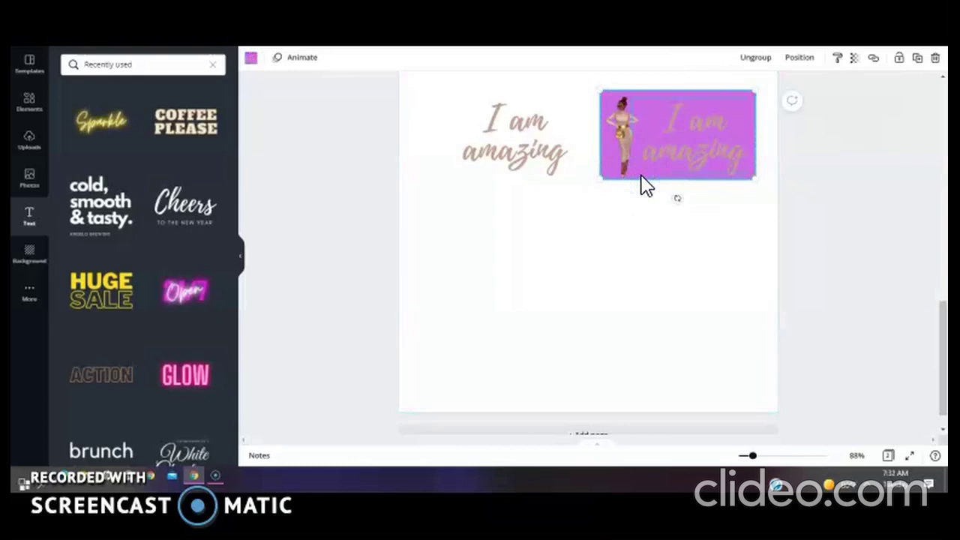
pyautogui.moveTo(646, 186)
pyautogui.mouseDown()
pyautogui.moveTo(606, 172)
pyautogui.moveTo(601, 75)
pyautogui.moveTo(713, 104)
pyautogui.mouseUp()
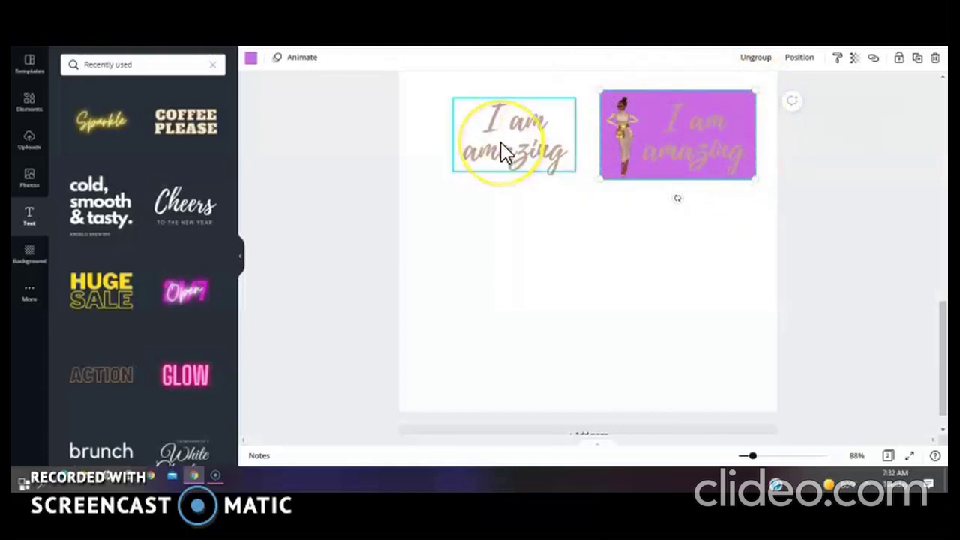
pyautogui.click(669, 138)
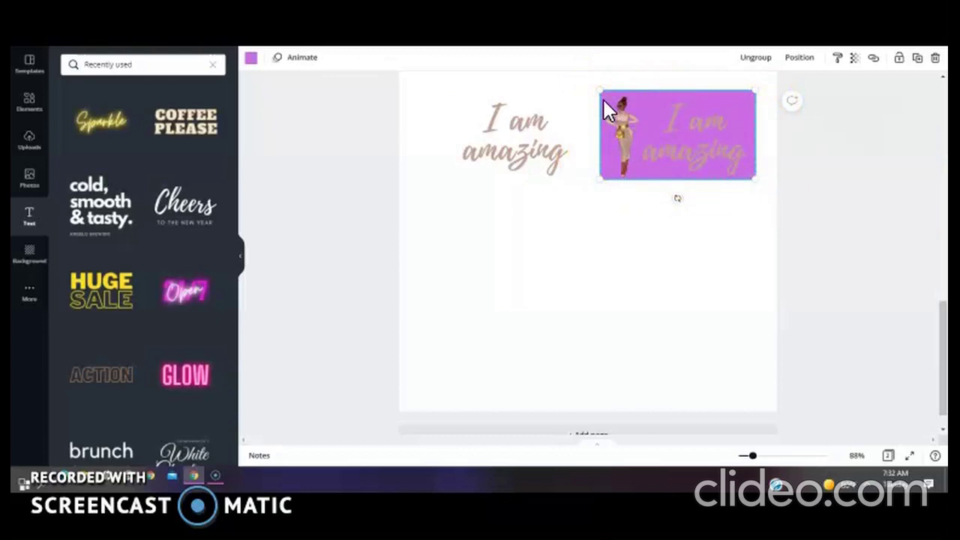
# - Download all pages of the design with the PDF Print file type
pyautogui.click(943, 94)
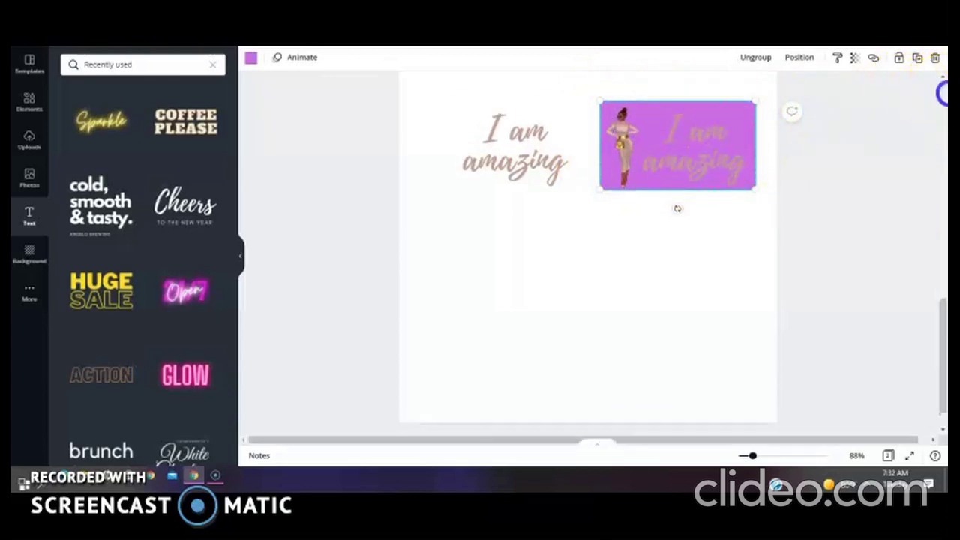
pyautogui.scroll(10, 943, 93)
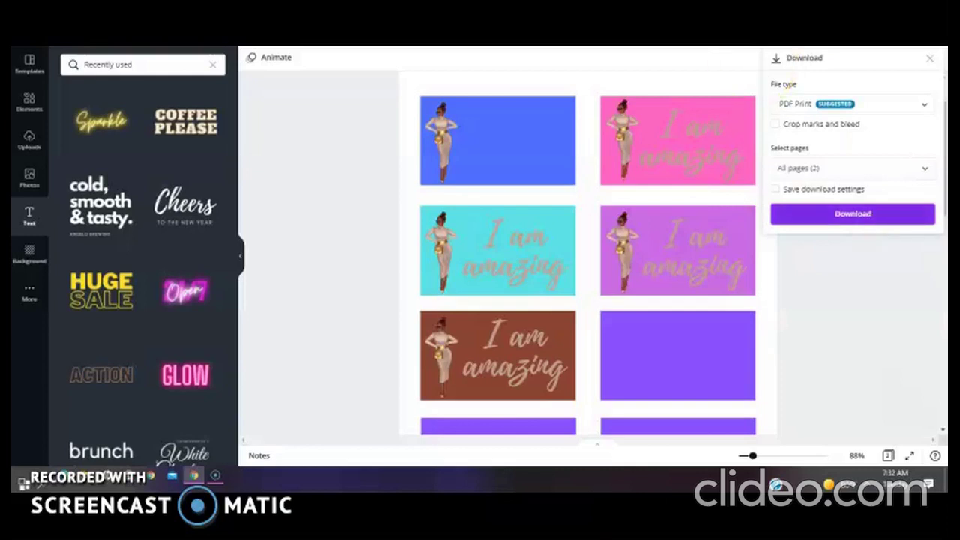
pyautogui.click(853, 214)
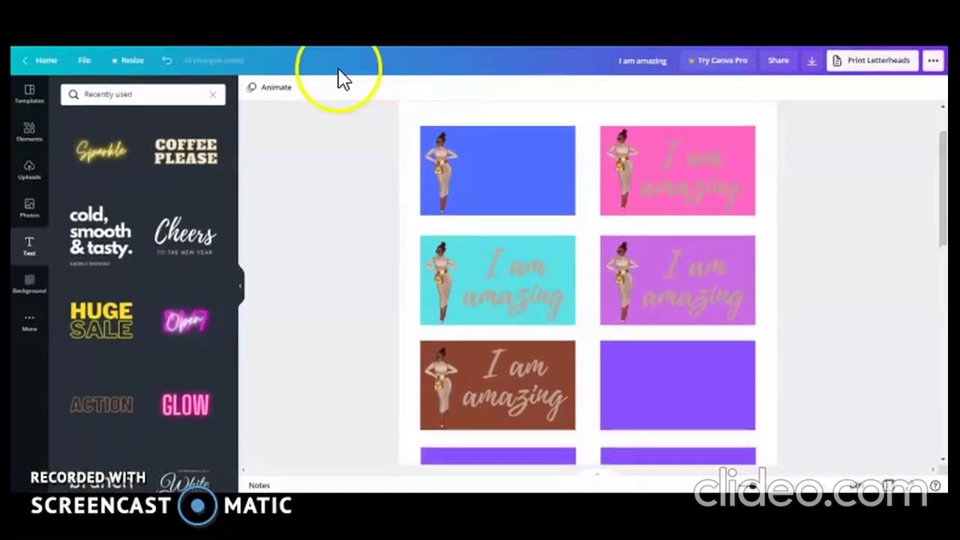
# - Save the "I am amazing" design
pyautogui.click(623, 62)
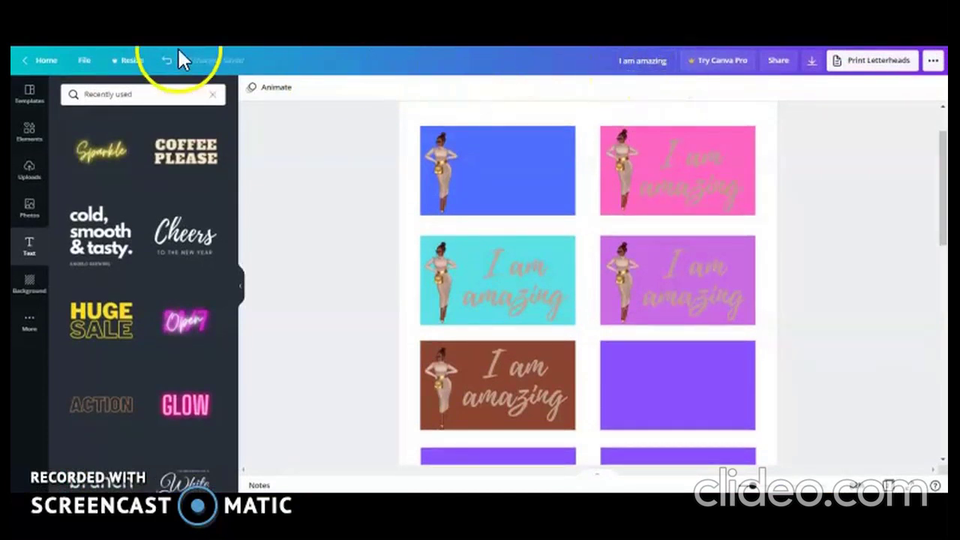
pyautogui.click(84, 62)
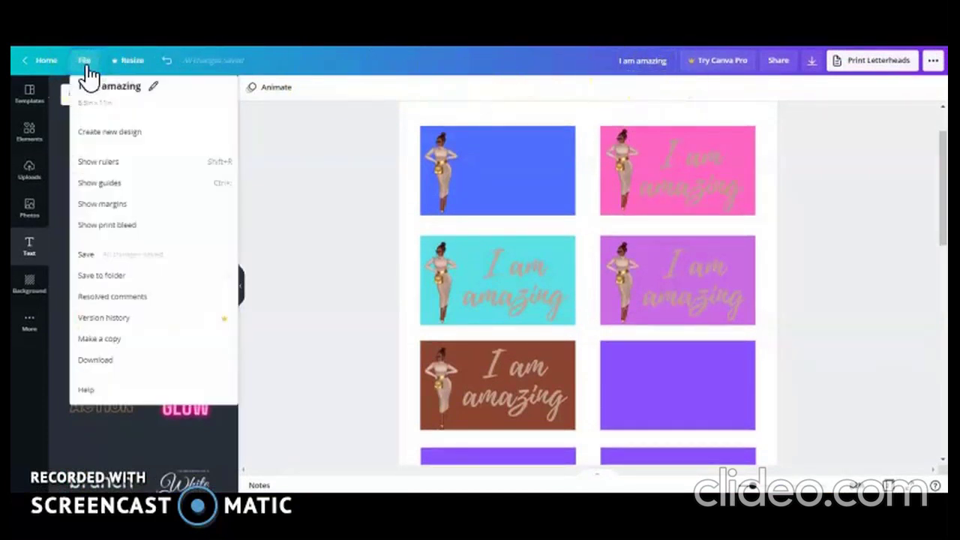
pyautogui.click(114, 256)
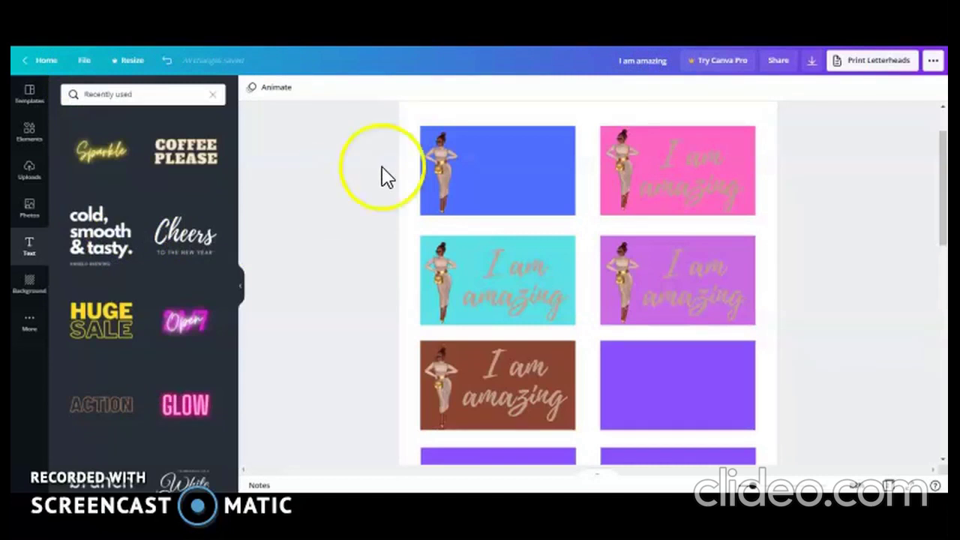
# - Open the design's download options and check the PDF Print file type and all-pages selection
pyautogui.click(815, 61)
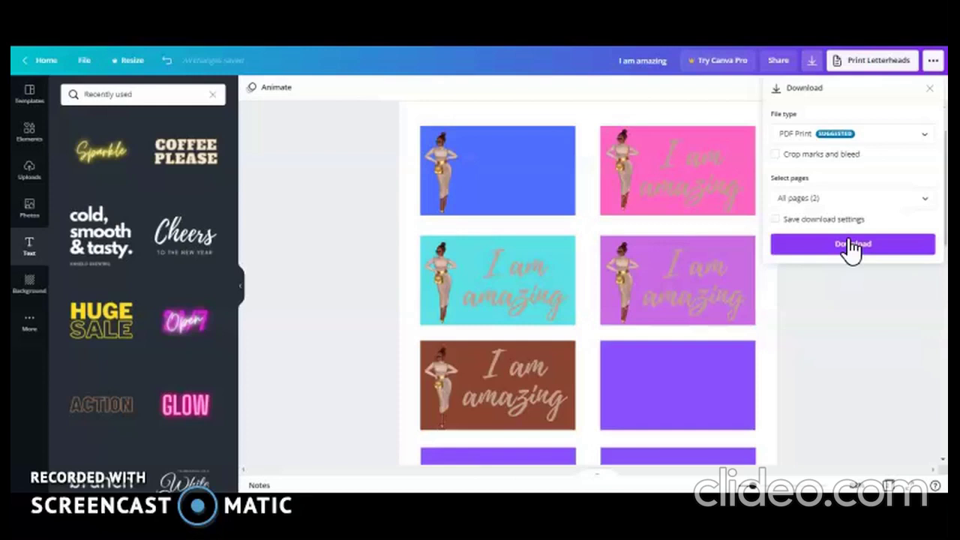
pyautogui.click(633, 187)
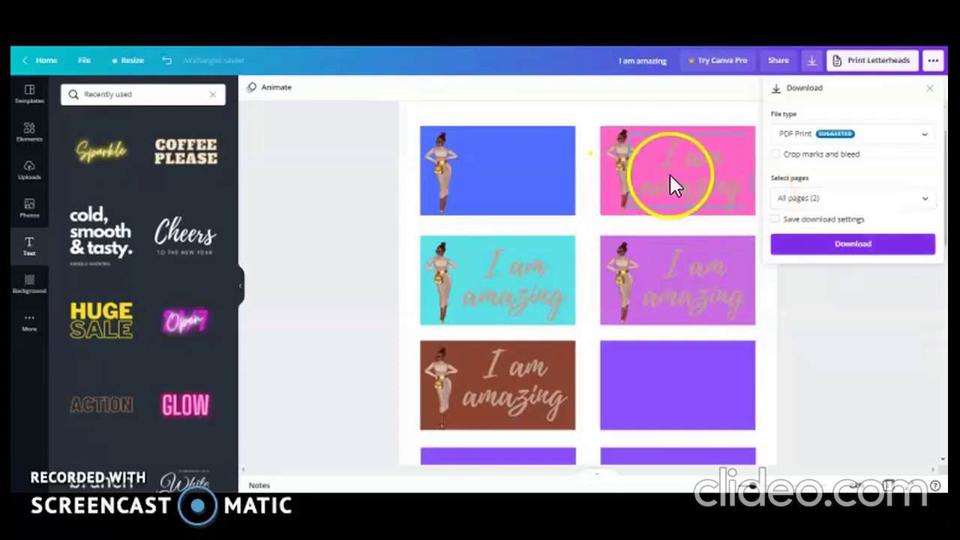
pyautogui.click(628, 171)
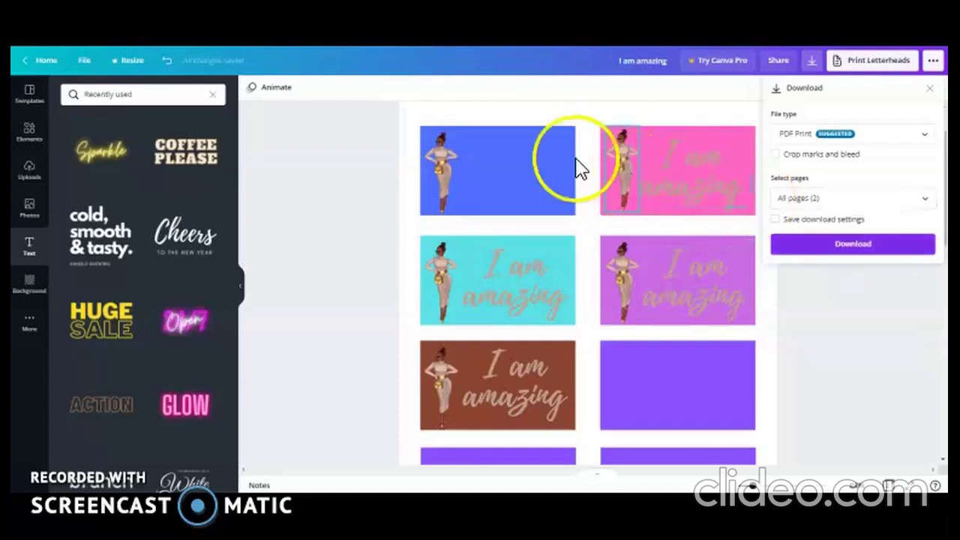